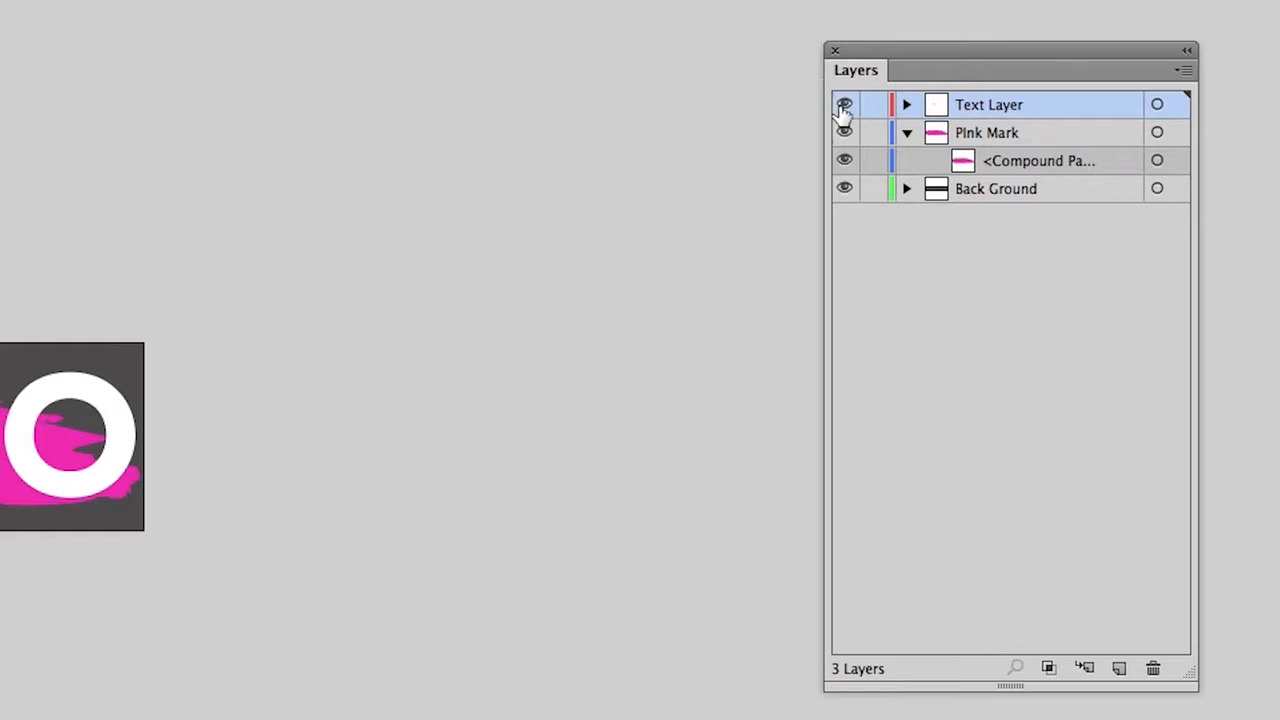
- Hide the Text Layer and Back Ground layers so that only the Pink Mark layer stays visible
{"action": "left_click", "coordinate": [844, 104]}
{"action": "left_click", "coordinate": [845, 189]}
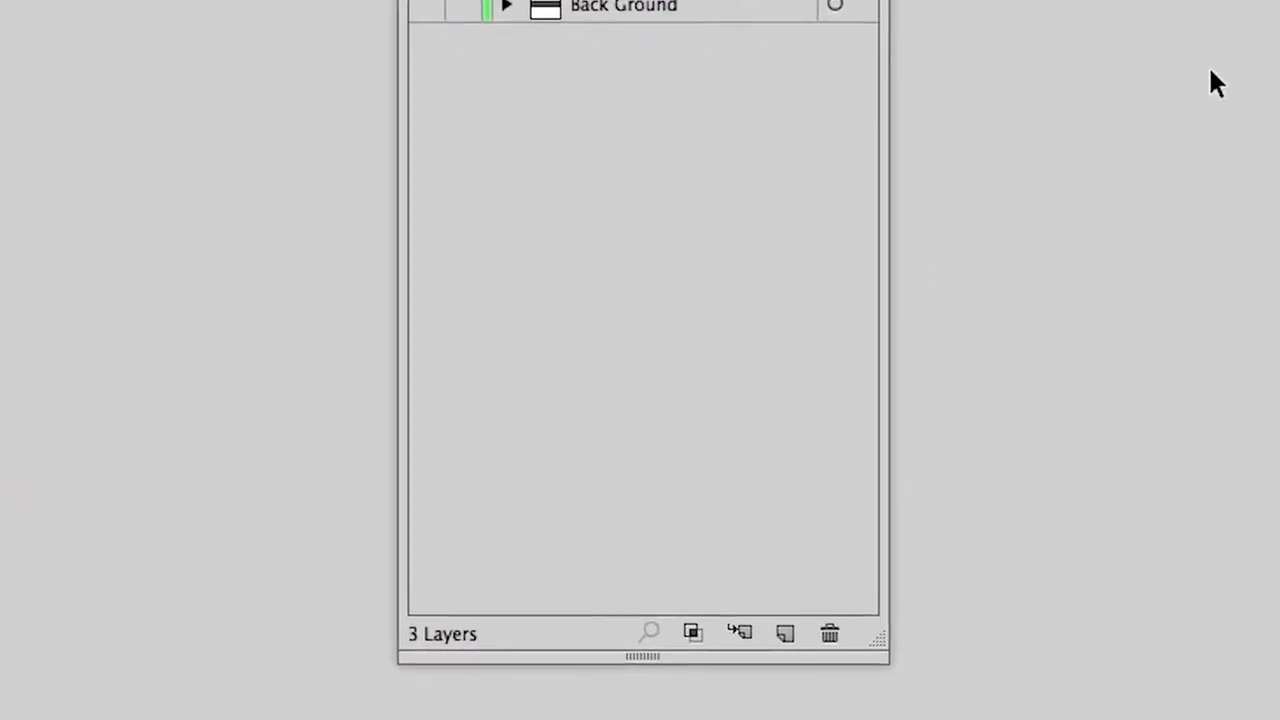
- Show the Libraries panel and add the pink brush mark artwork to My Library
{"action": "left_click", "coordinate": [1248, 74]}
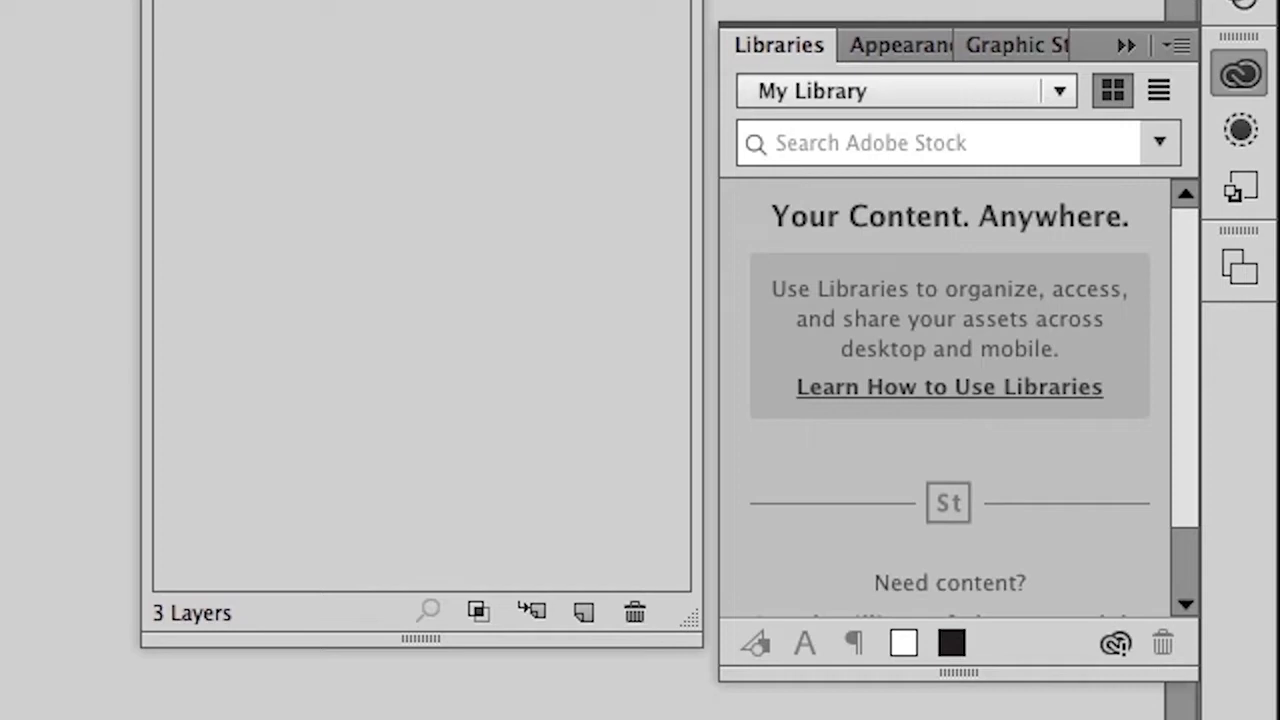
{"action": "left_click", "coordinate": [745, 16]}
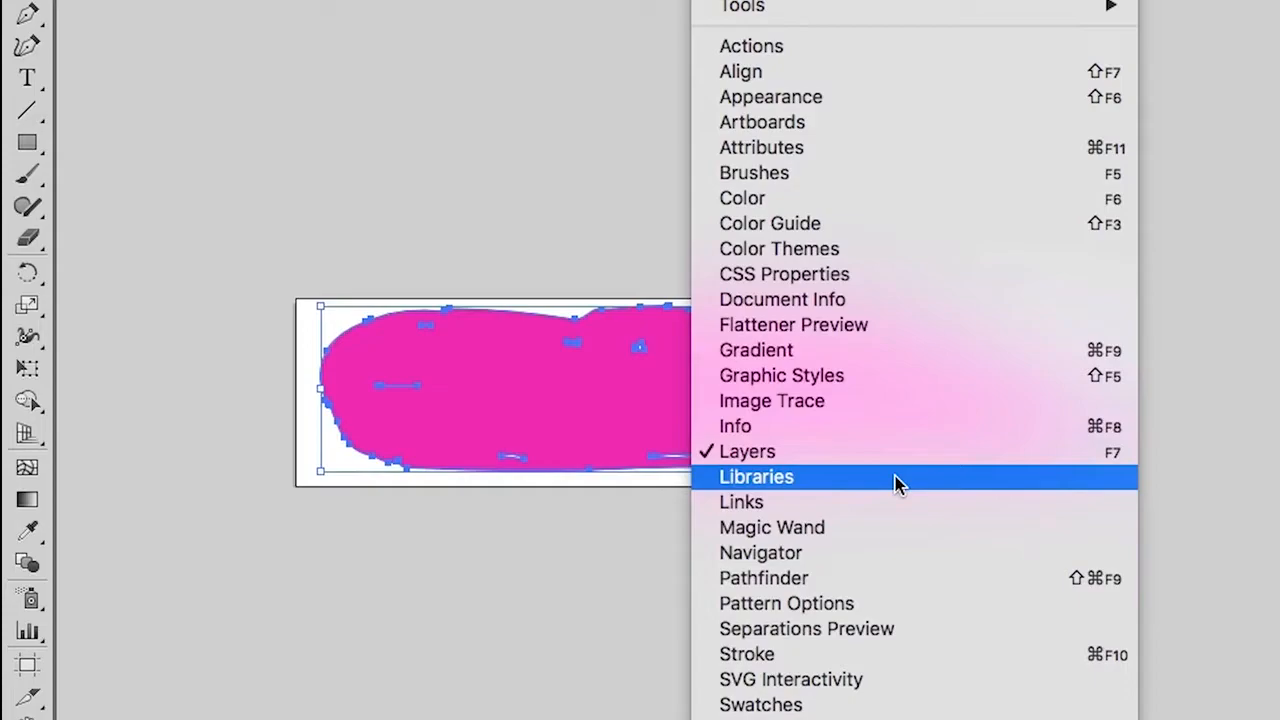
{"action": "left_click", "coordinate": [897, 484]}
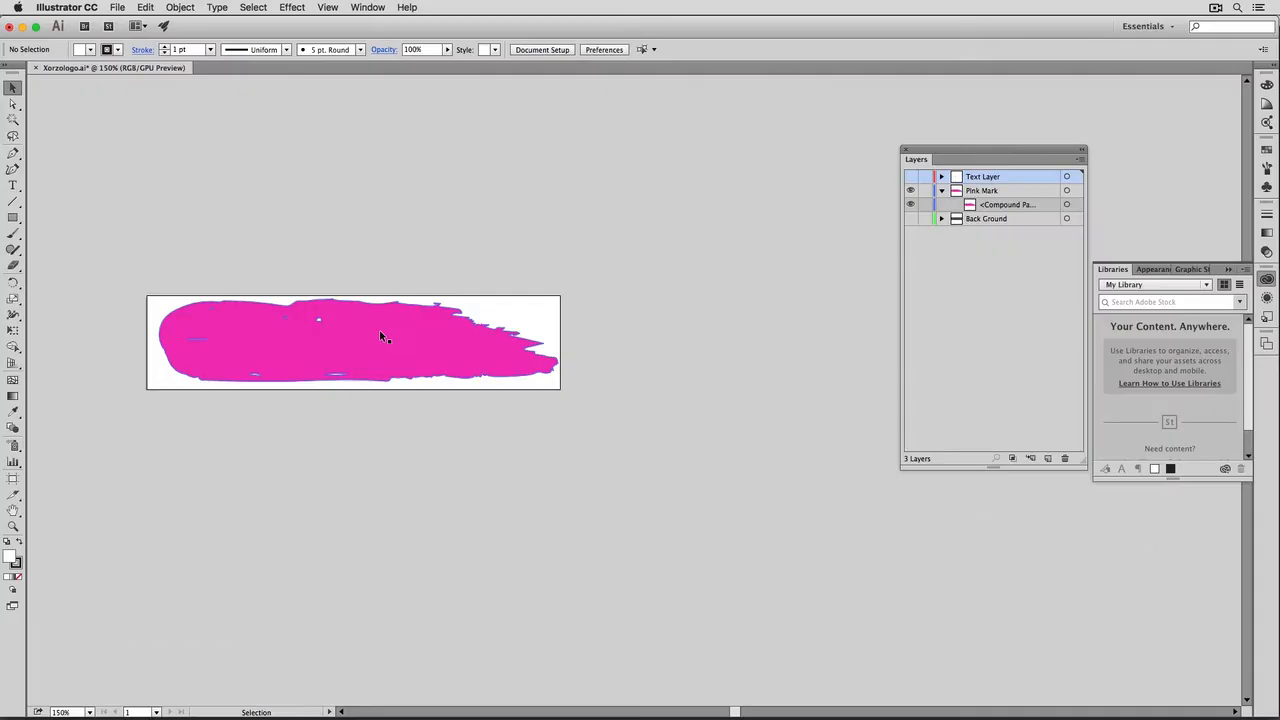
{"action": "left_click", "coordinate": [379, 330]}
{"action": "left_click_drag", "start_coordinate": [379, 335], "coordinate": [1172, 358]}
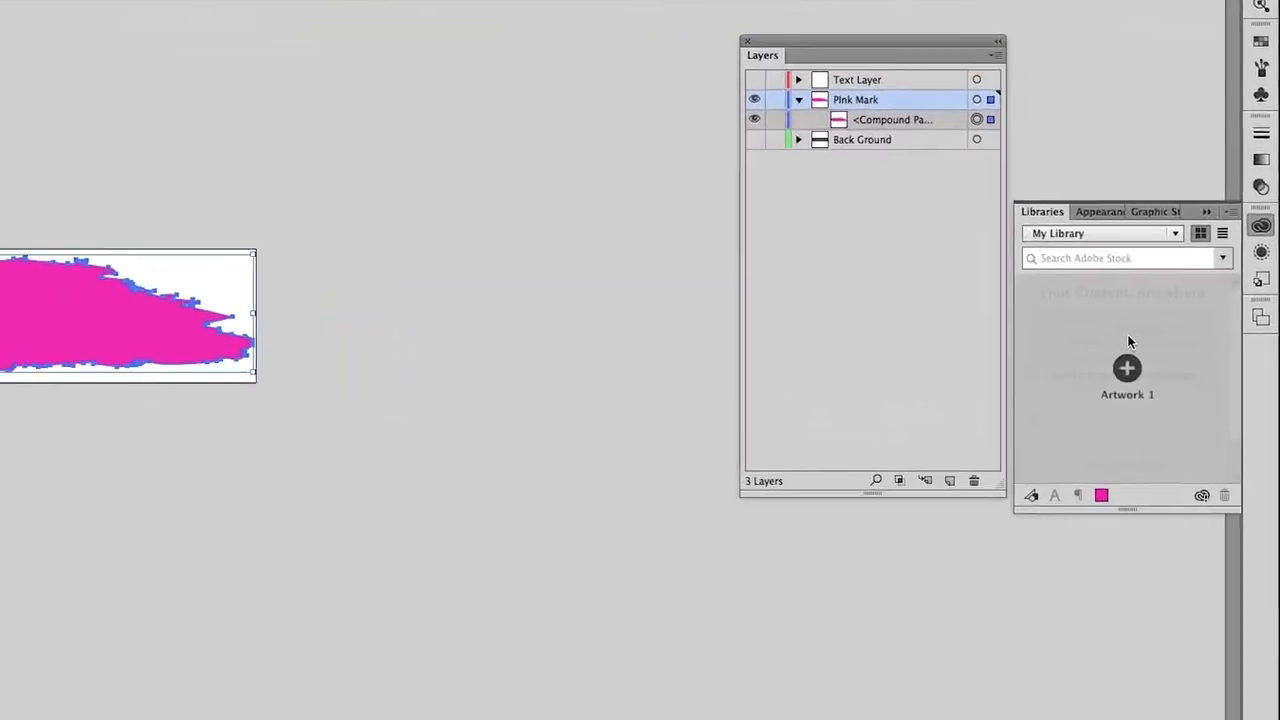
- Rename the new library graphic as Pinkmark, switch to After Effects and bring it in from My Library
{"action": "right_click", "coordinate": [1137, 376]}
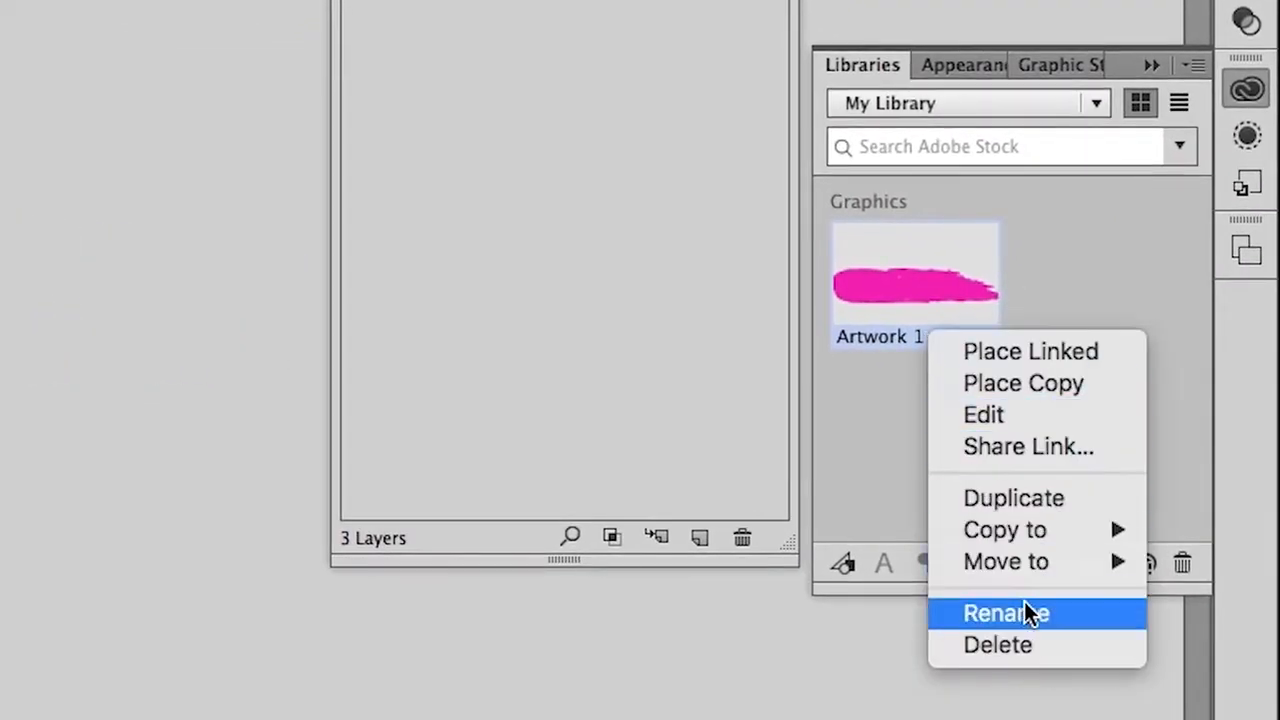
{"action": "left_click", "coordinate": [1091, 617]}
{"action": "type", "text": "Pinkmark"}
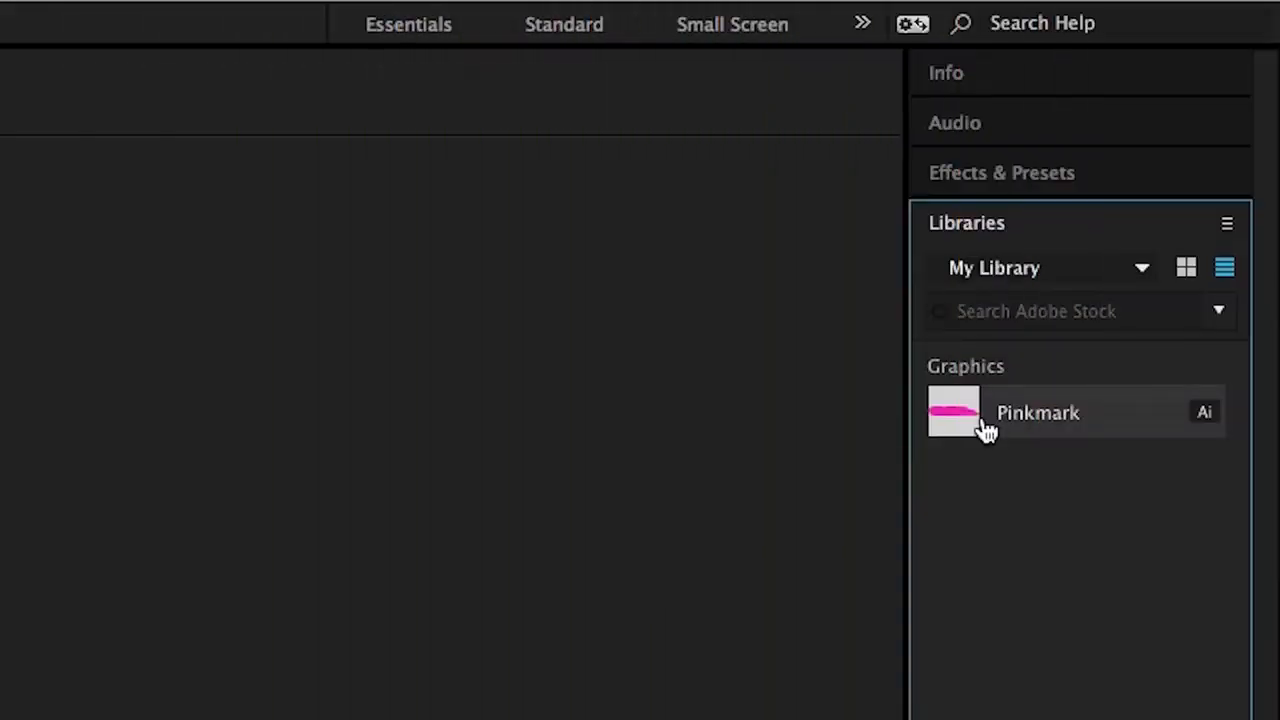
{"action": "left_click_drag", "start_coordinate": [967, 414], "coordinate": [299, 631]}
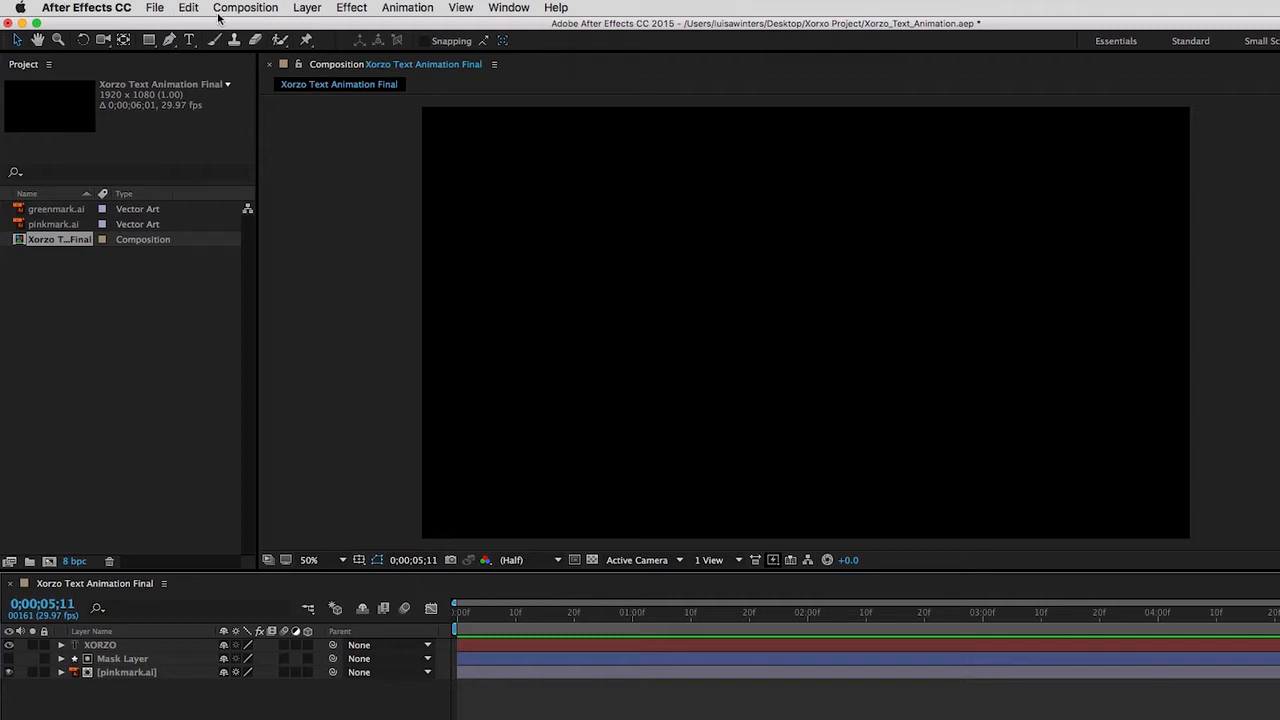
- Create a composition named Xorzo Text with the HDTV 1080 29.97 preset and add pinkmark.ai to it as a layer
{"action": "left_click", "coordinate": [250, 10]}
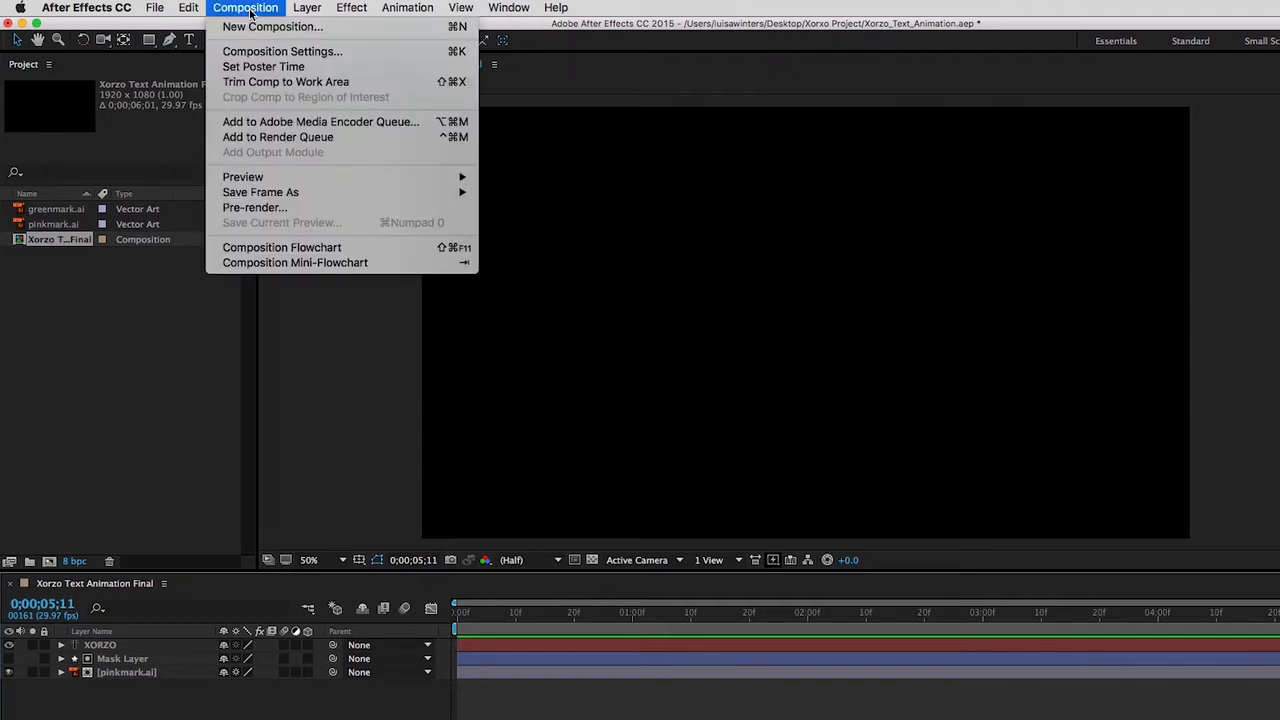
{"action": "left_click", "coordinate": [341, 28]}
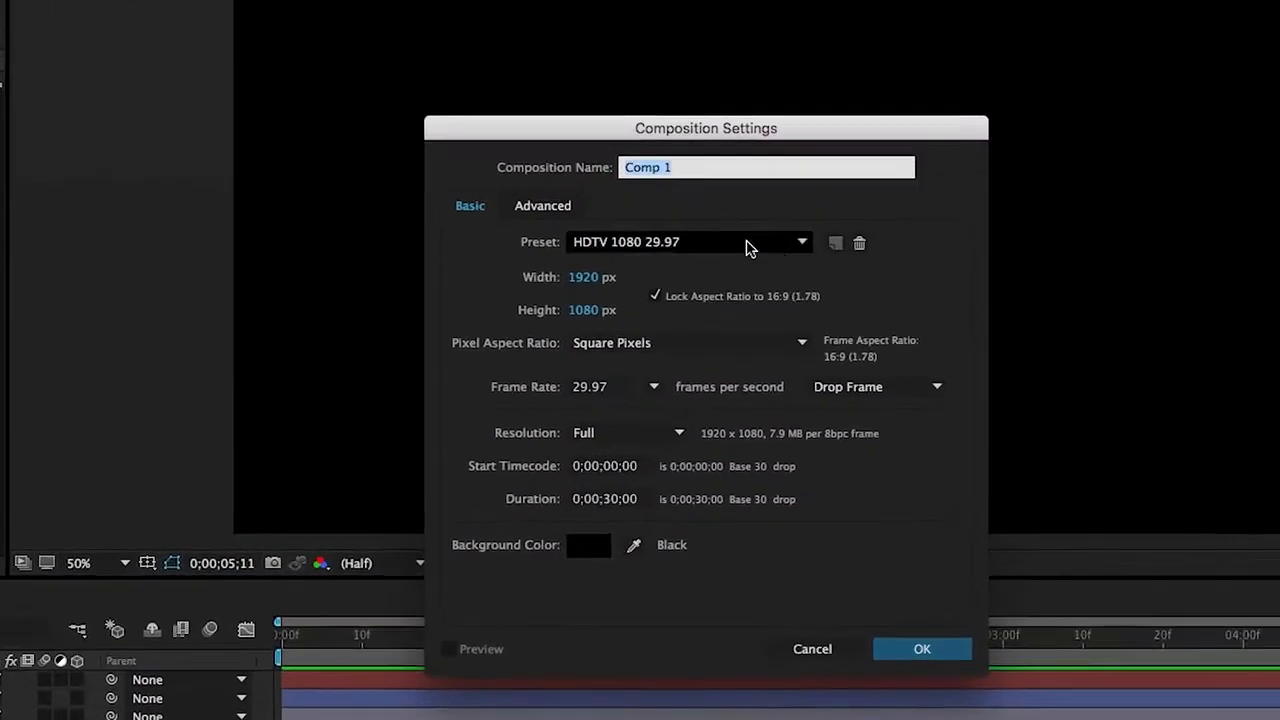
{"action": "left_click", "coordinate": [752, 244]}
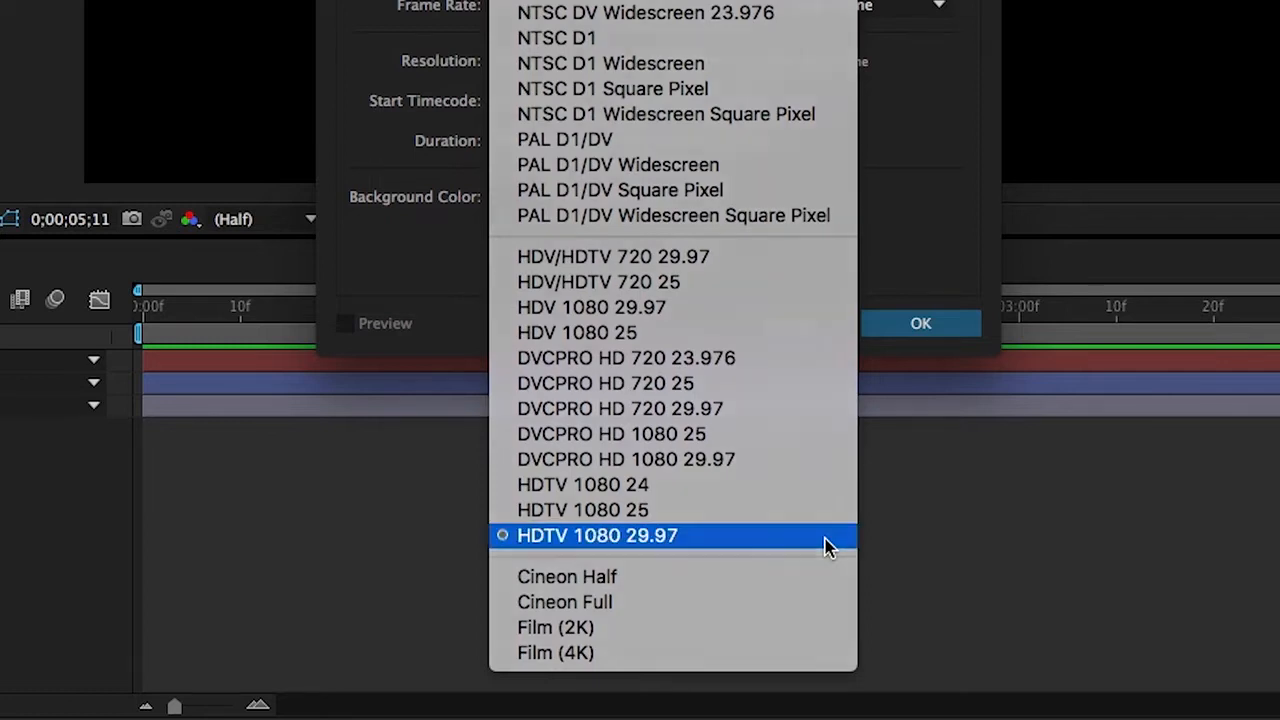
{"action": "left_click", "coordinate": [826, 545]}
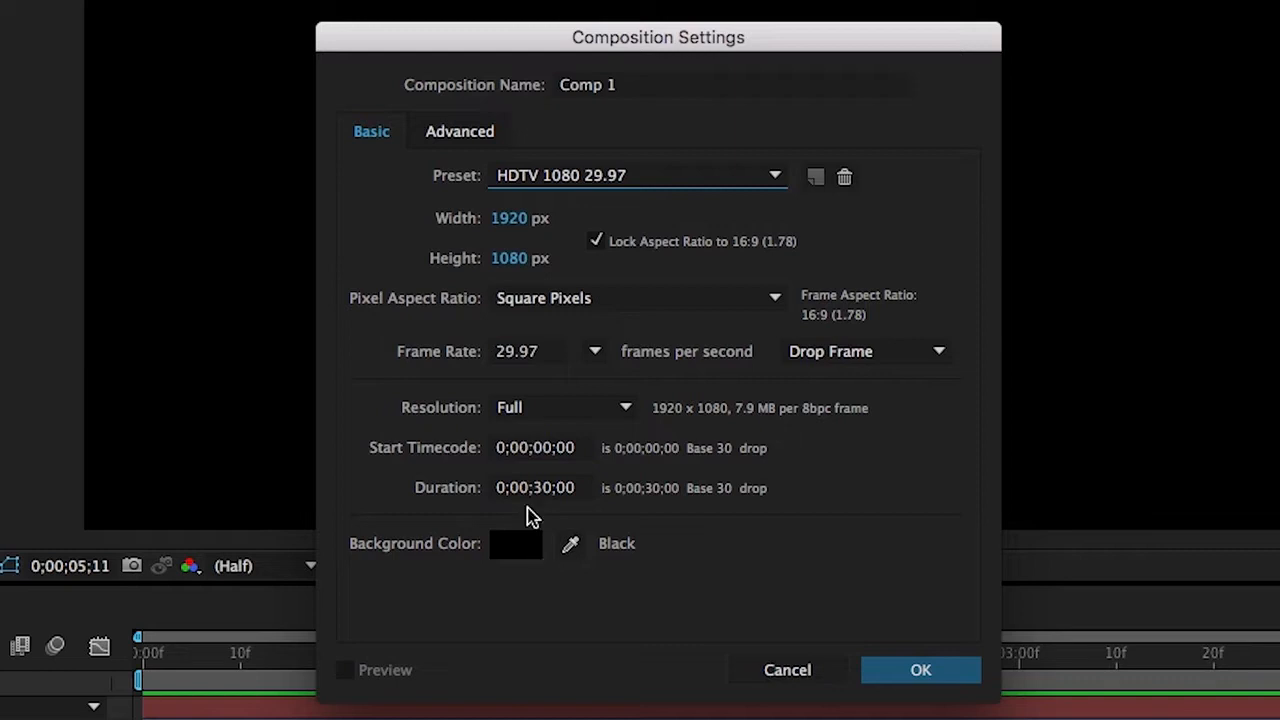
{"action": "left_click", "coordinate": [611, 84]}
{"action": "type", "text": "Xorzo Text"}
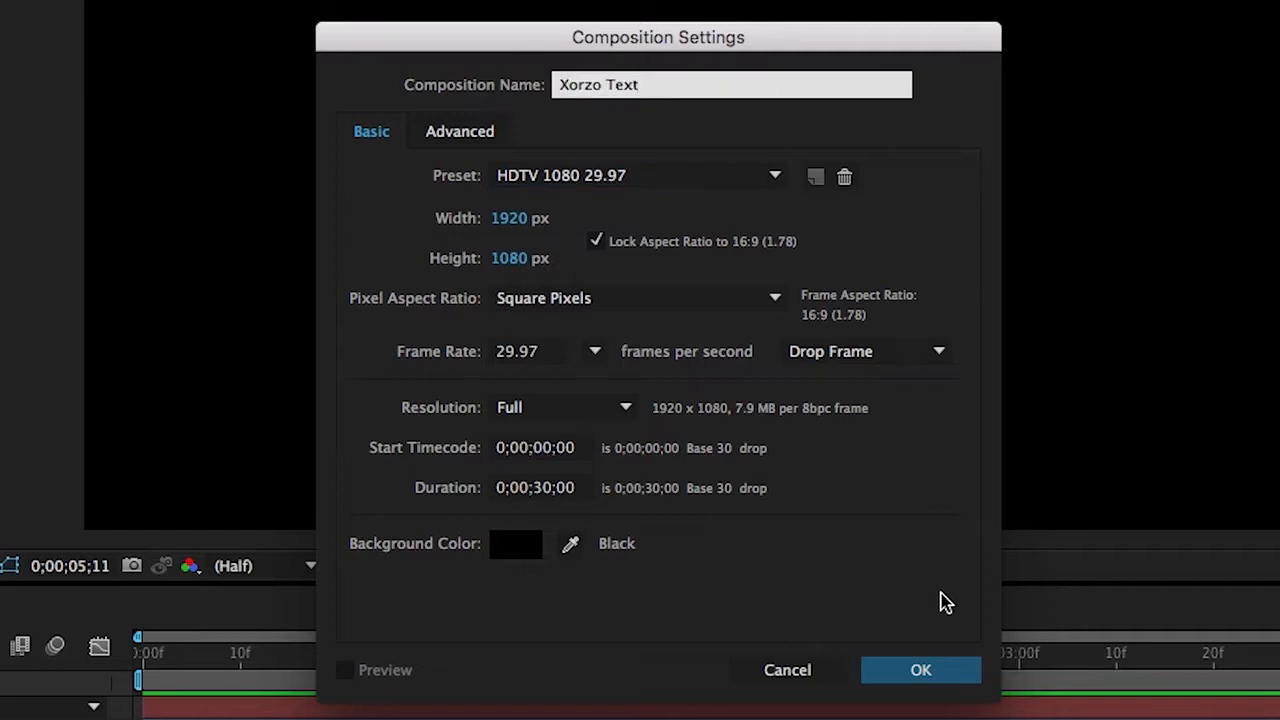
{"action": "left_click", "coordinate": [921, 670]}
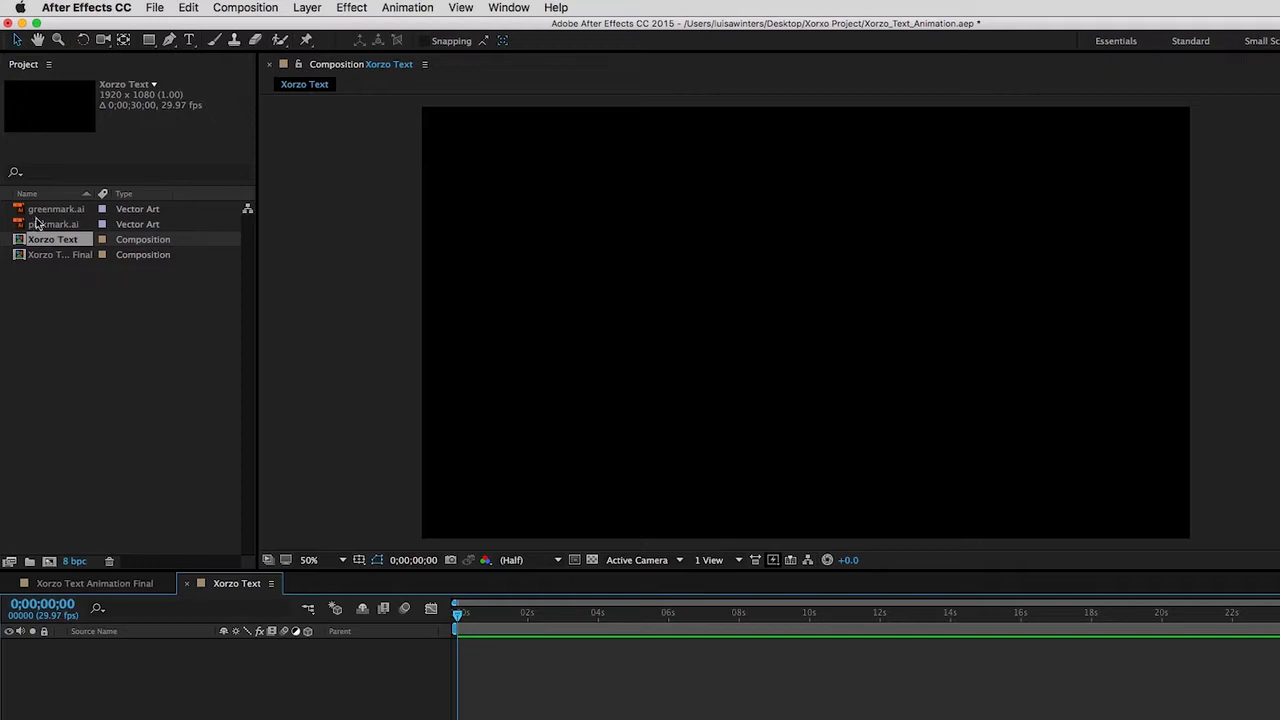
{"action": "mouse_move", "coordinate": [17, 225]}
{"action": "left_mouse_down"}
{"action": "mouse_move", "coordinate": [226, 600]}
{"action": "mouse_move", "coordinate": [230, 645]}
{"action": "left_mouse_up"}
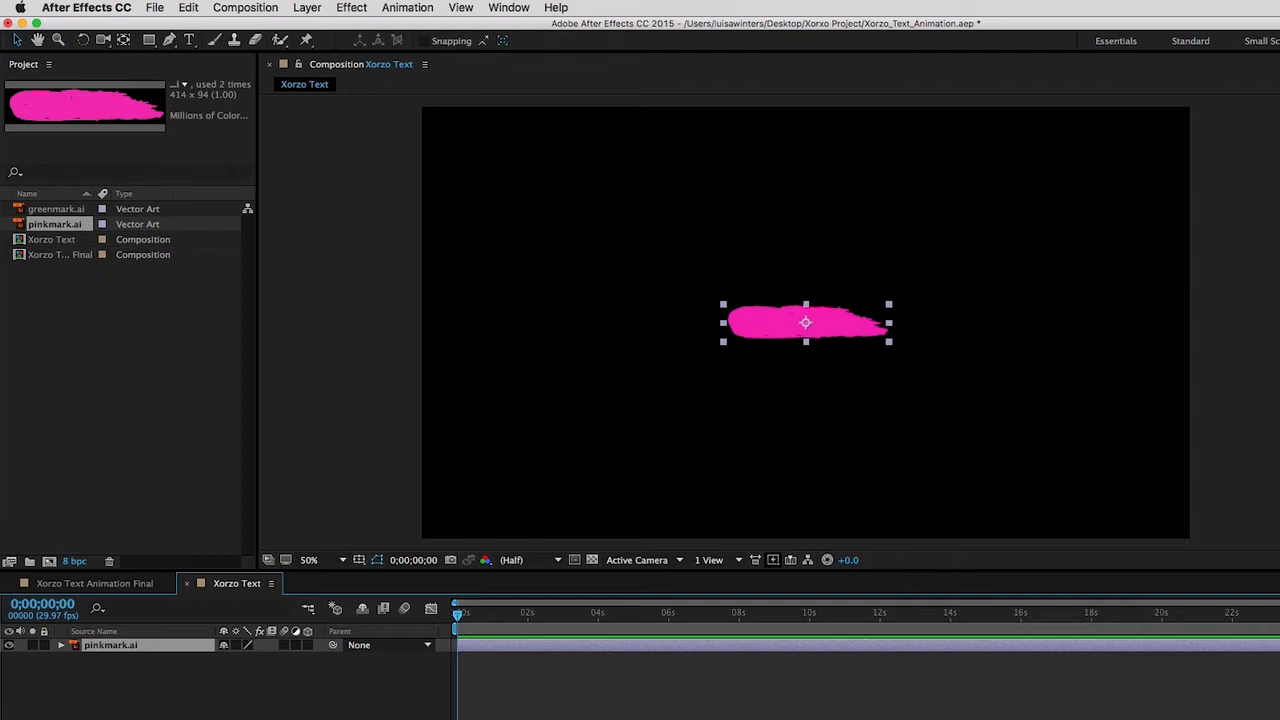
- Try replacing the pinkmark.ai layer with greenmark.ai, and undo the replacement
{"action": "left_click", "coordinate": [22, 211]}
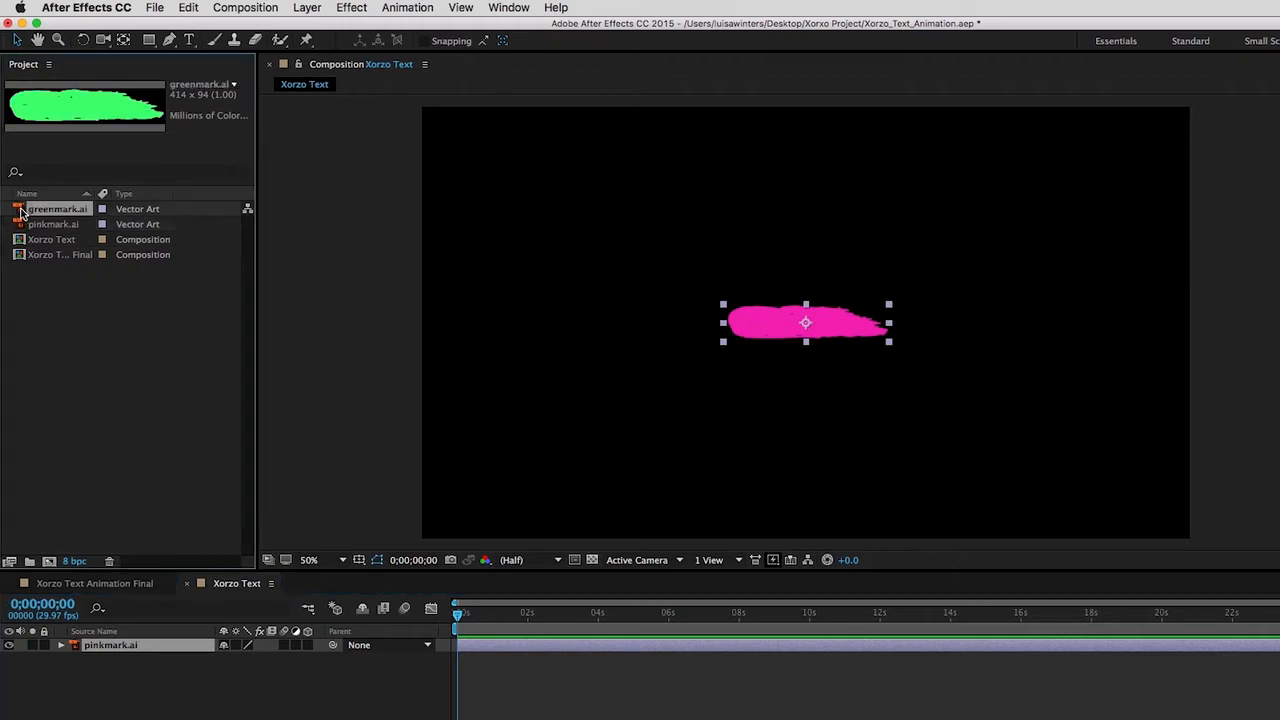
{"action": "left_click_drag", "start_coordinate": [22, 211], "coordinate": [138, 650]}
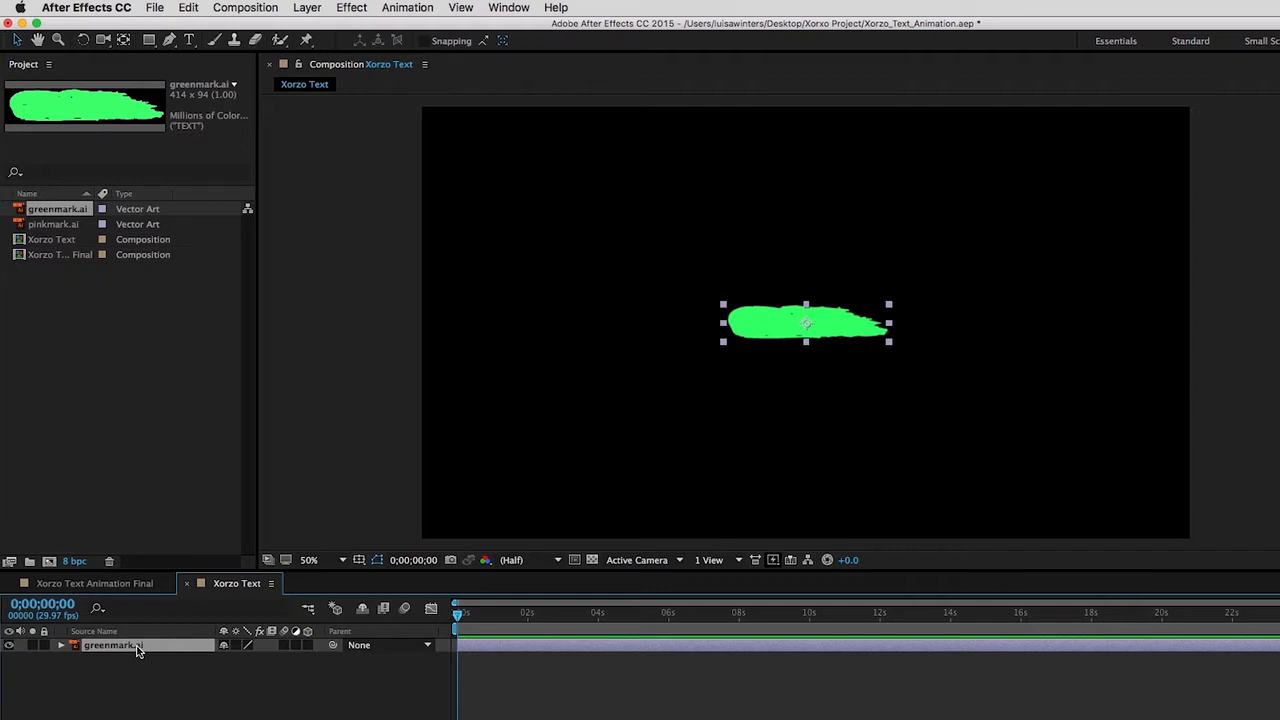
{"action": "key", "text": "super+z"}
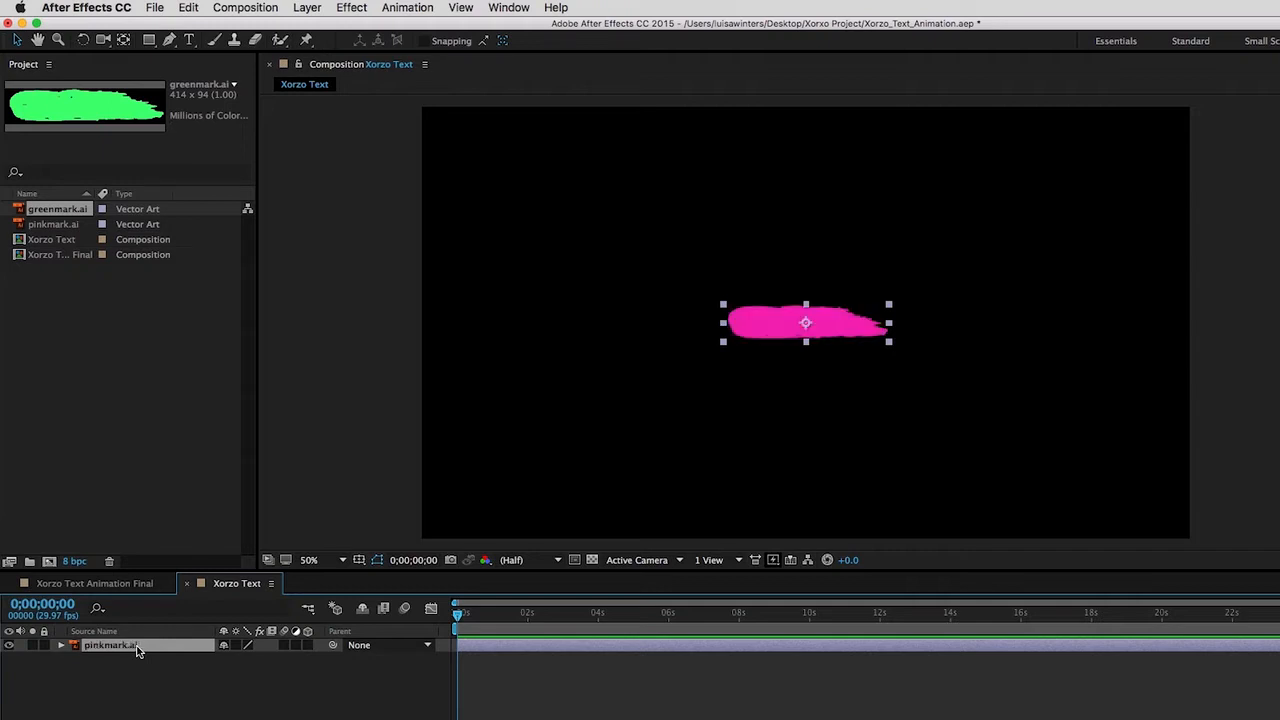
{"action": "left_click", "coordinate": [41, 323]}
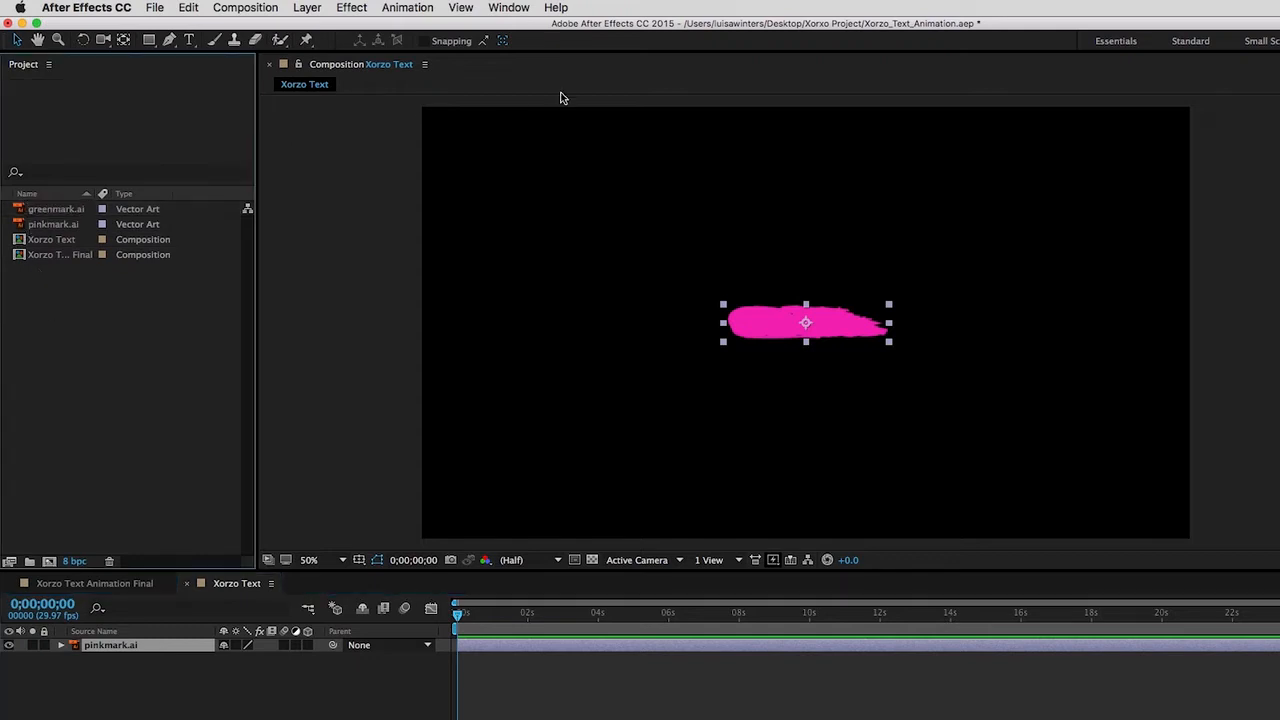
- Try enlarging the pink mark with continuous rasterization turned on, and revert both changes
{"action": "left_click", "coordinate": [835, 322]}
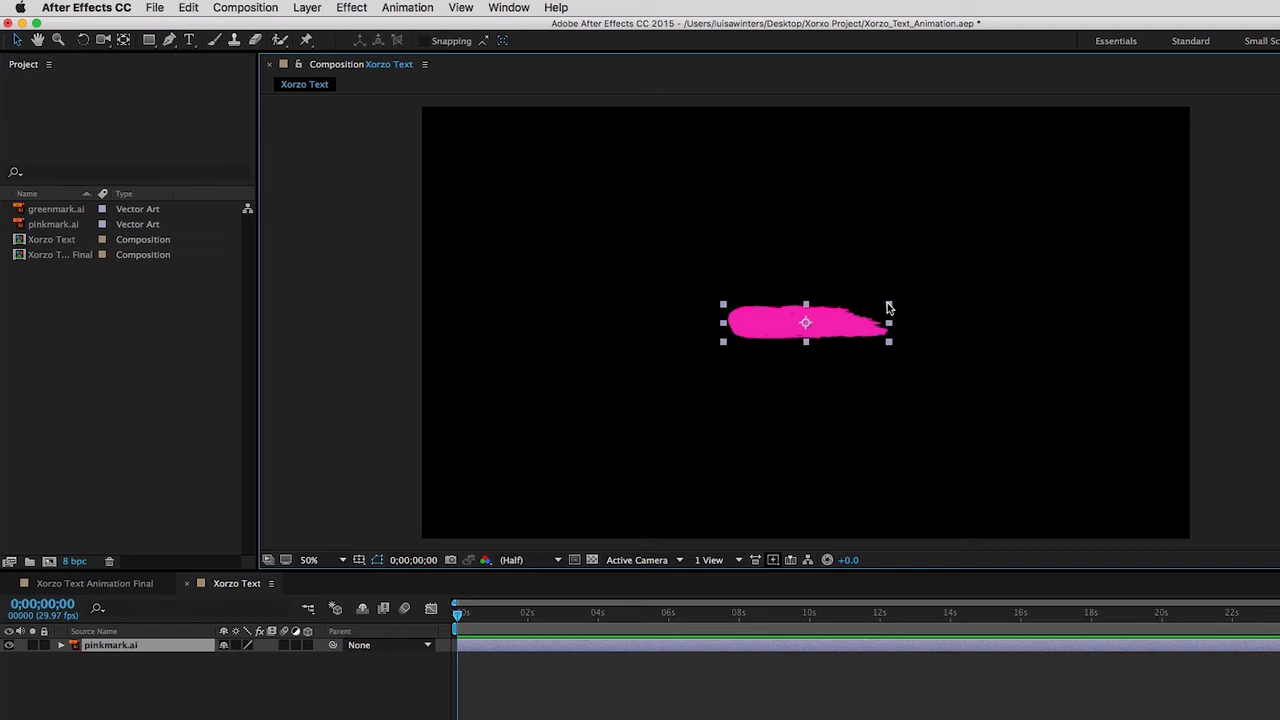
{"action": "left_click_drag", "start_coordinate": [891, 306], "coordinate": [1047, 262]}
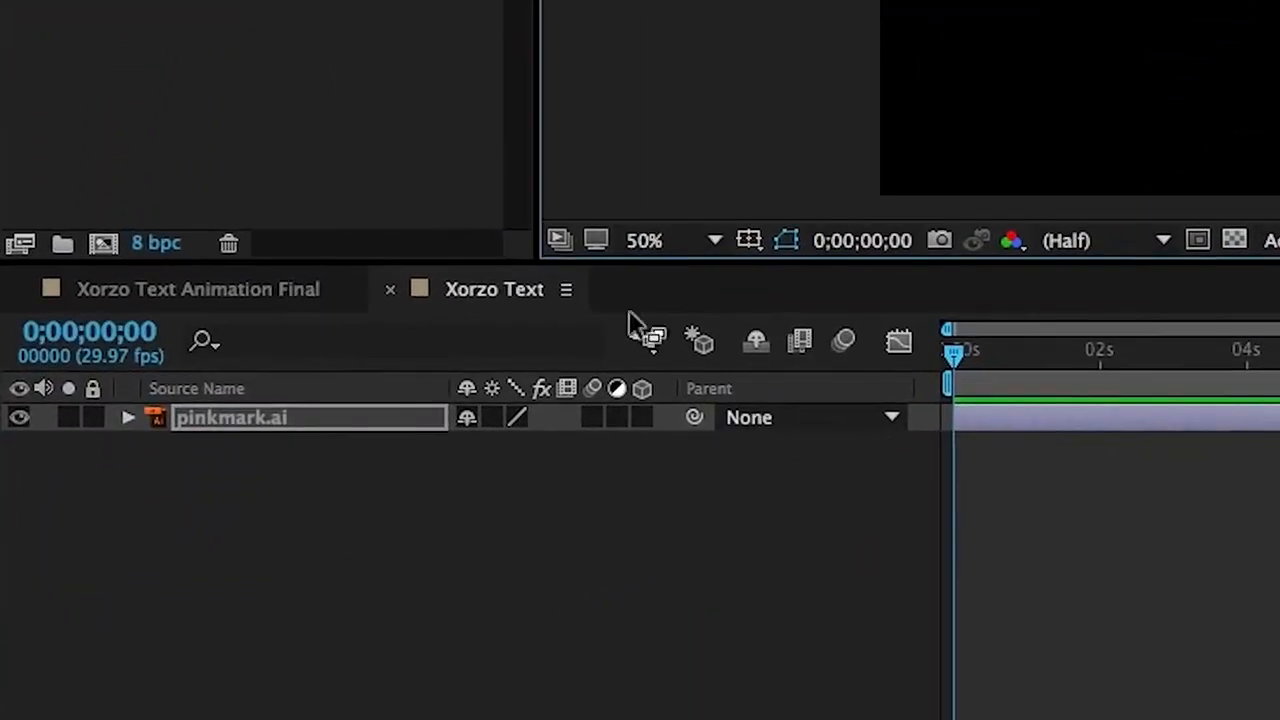
{"action": "left_click", "coordinate": [493, 417]}
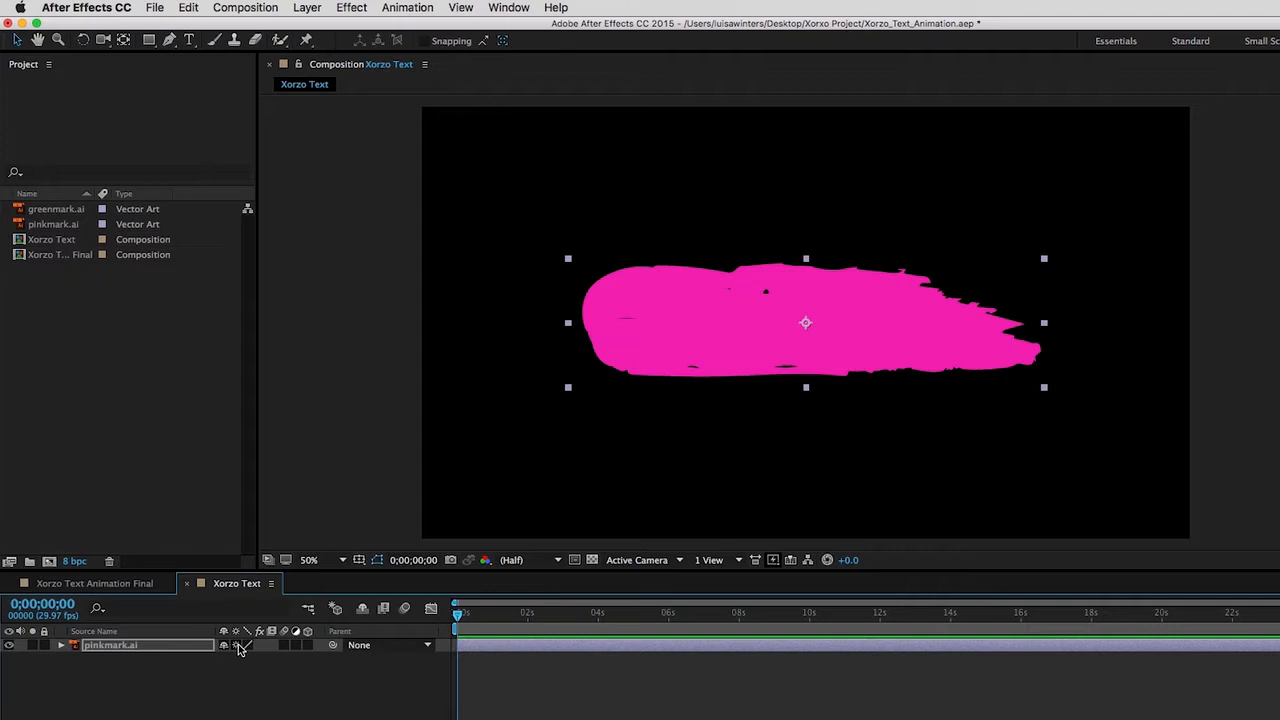
{"action": "left_click", "coordinate": [239, 646]}
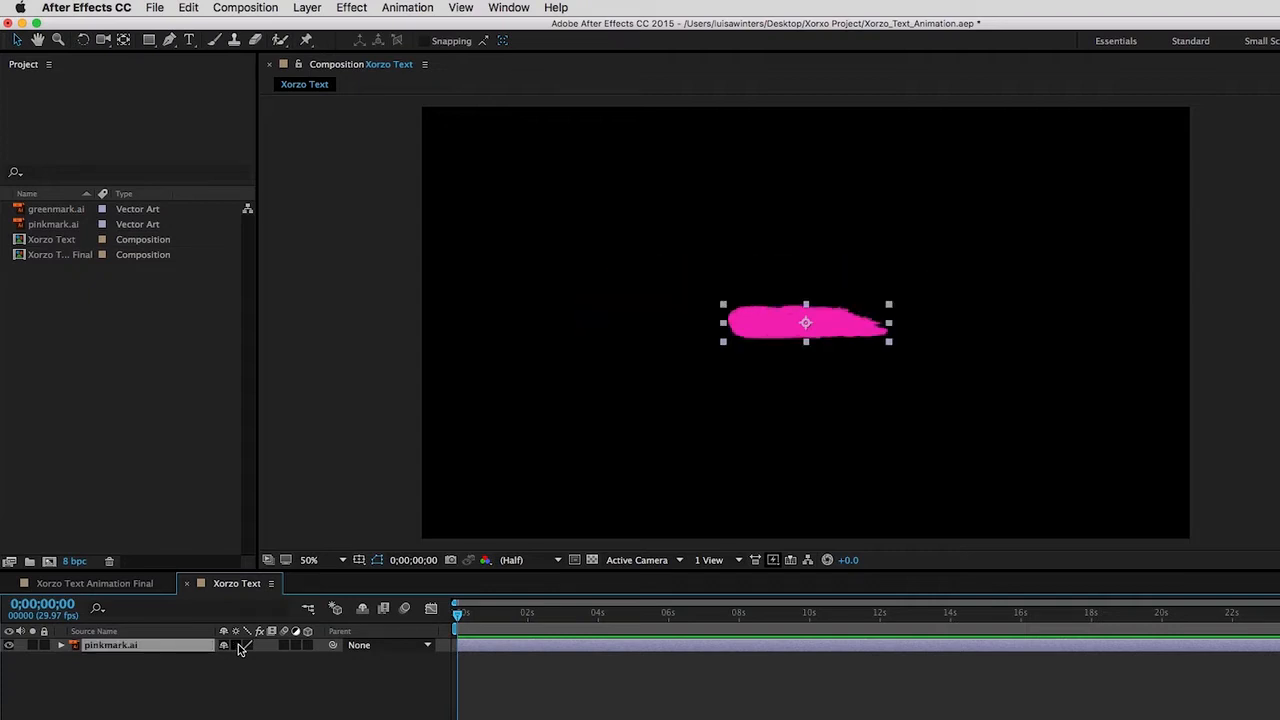
- With no layer selected, draw a rectangle shape that fully covers the pink mark
{"action": "left_click", "coordinate": [297, 691]}
{"action": "left_click", "coordinate": [148, 40]}
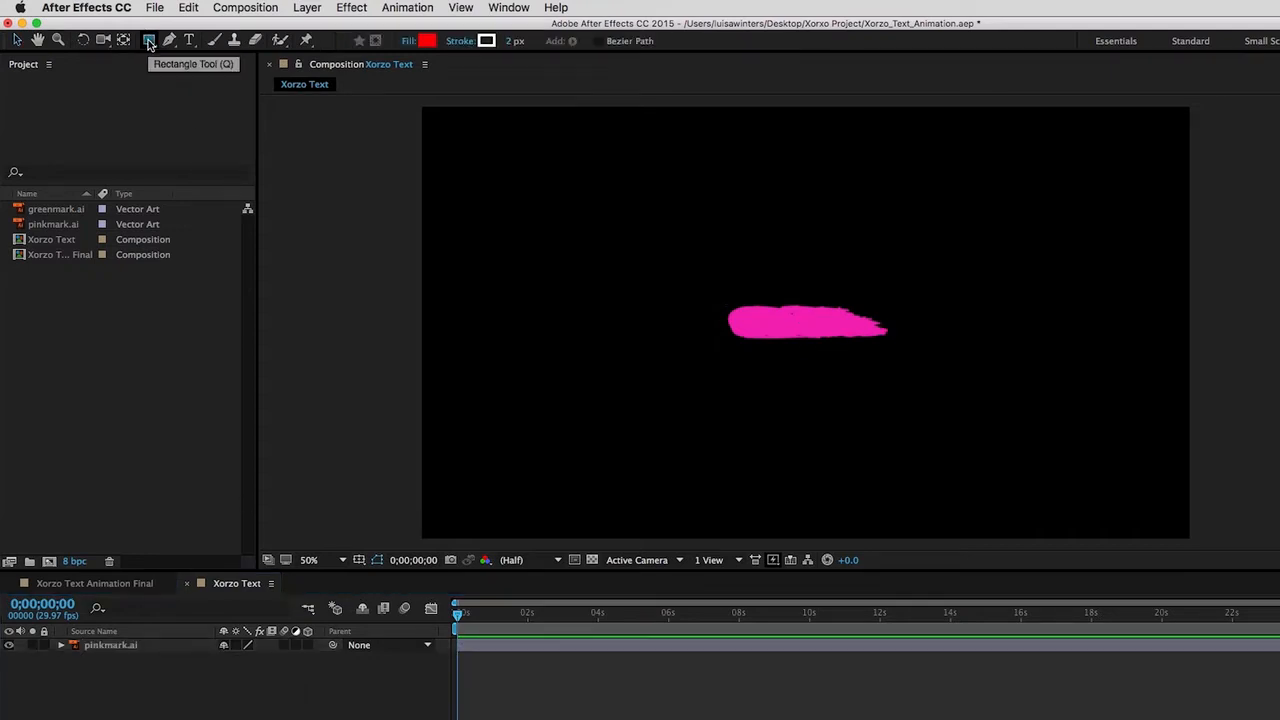
{"action": "mouse_move", "coordinate": [709, 295]}
{"action": "left_mouse_down"}
{"action": "mouse_move", "coordinate": [753, 329]}
{"action": "mouse_move", "coordinate": [905, 354]}
{"action": "left_mouse_up"}
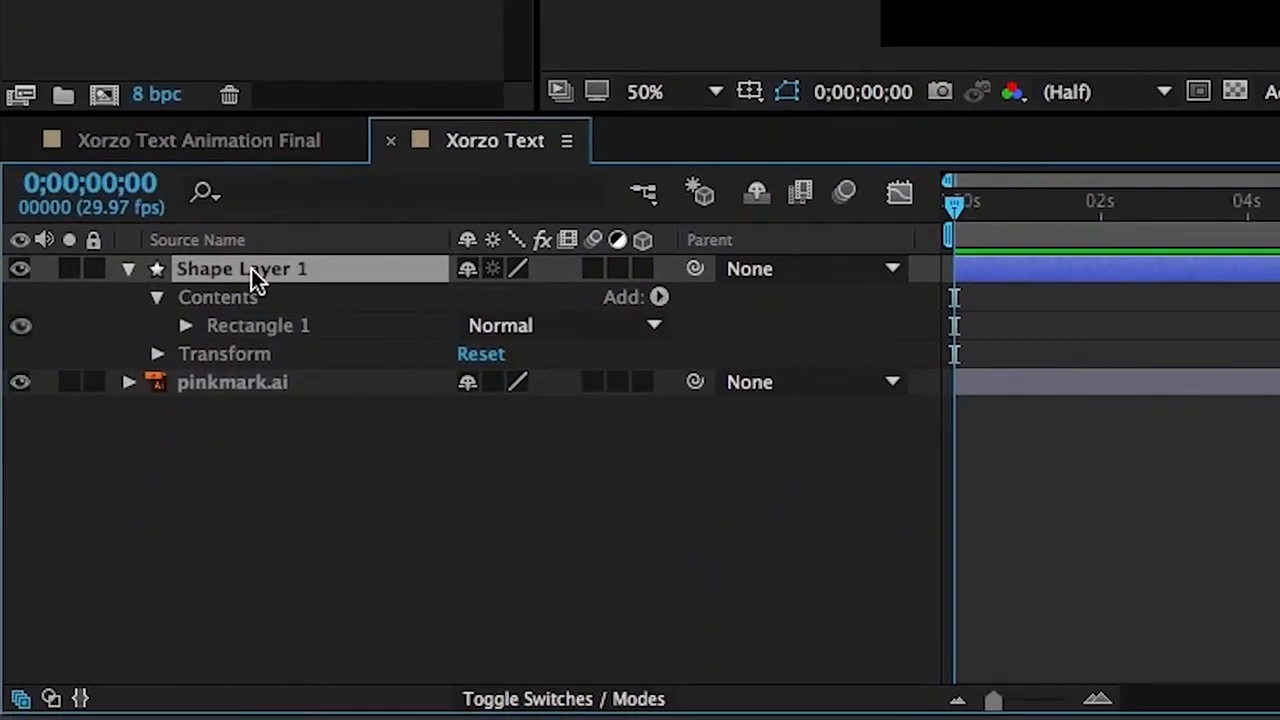
- Rename the rectangle's shape layer as Mask Layer
{"action": "key", "text": "Return"}
{"action": "type", "text": "Ma"}
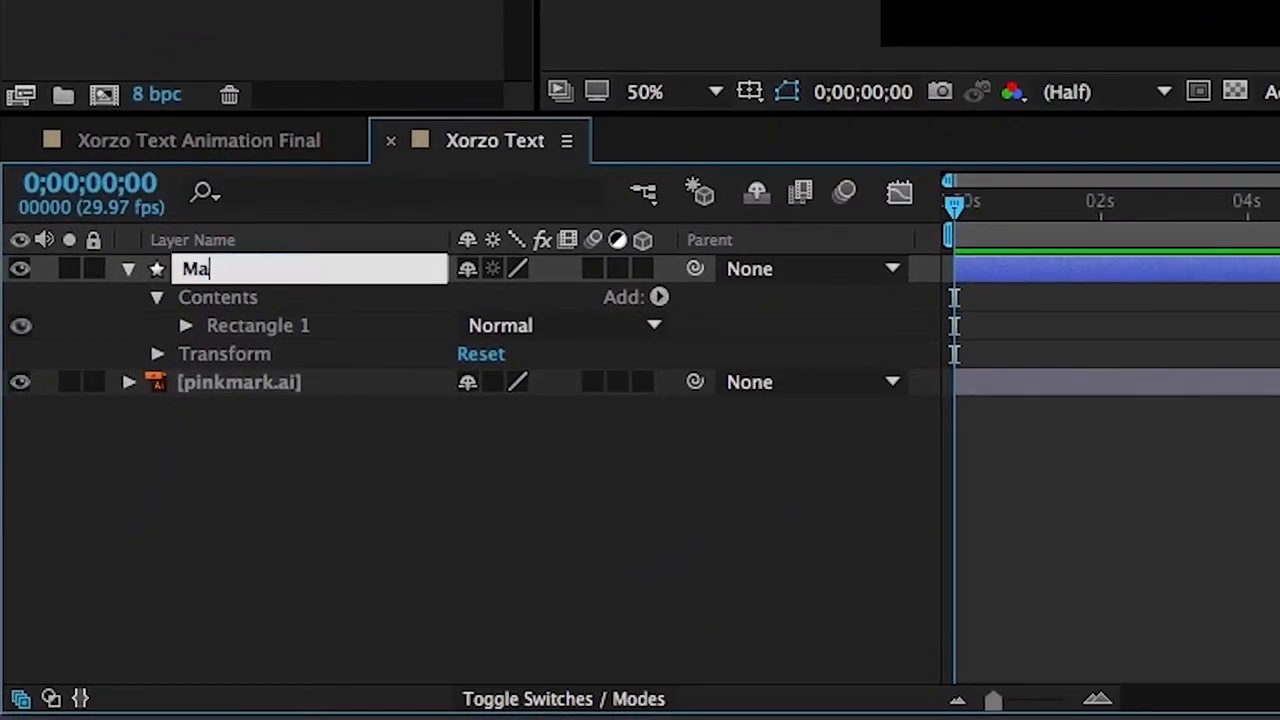
{"action": "type", "text": "sk Layer"}
{"action": "key", "text": "Return"}
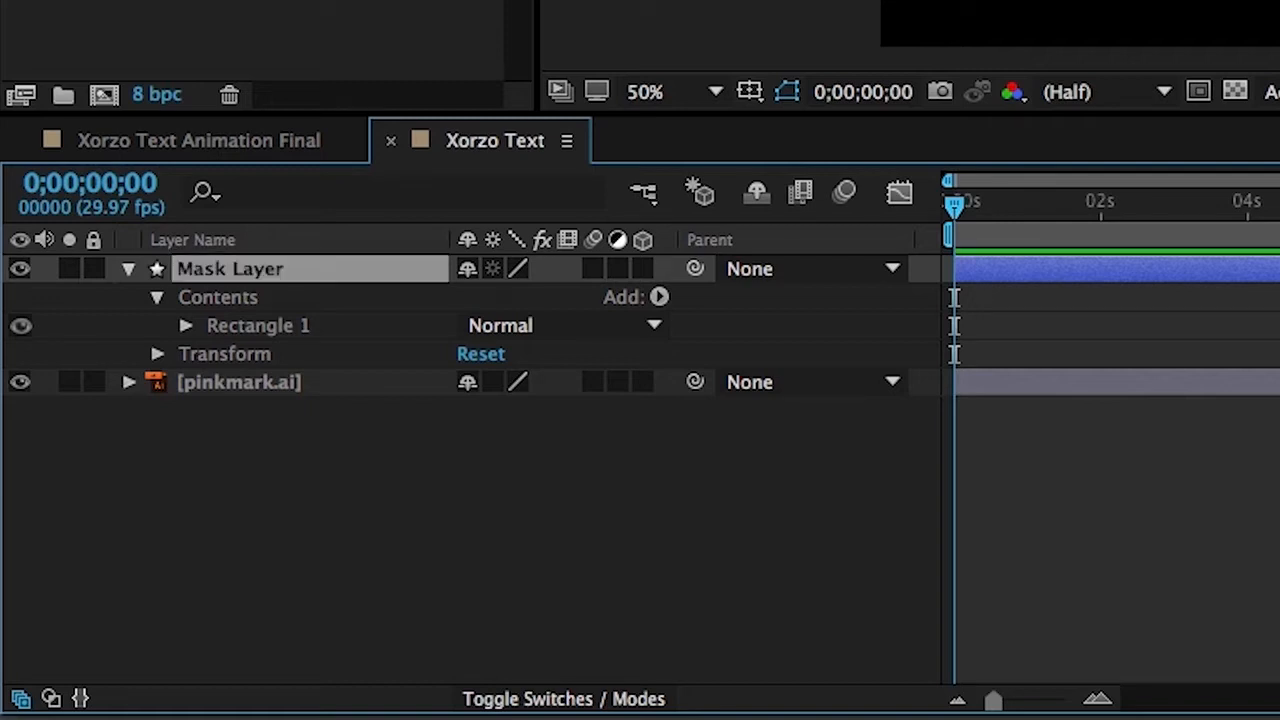
- Move Mask Layer just left of the pink mark, to about 478, 540, and set a Position keyframe at 0;00;00;00
{"action": "key", "text": "p"}
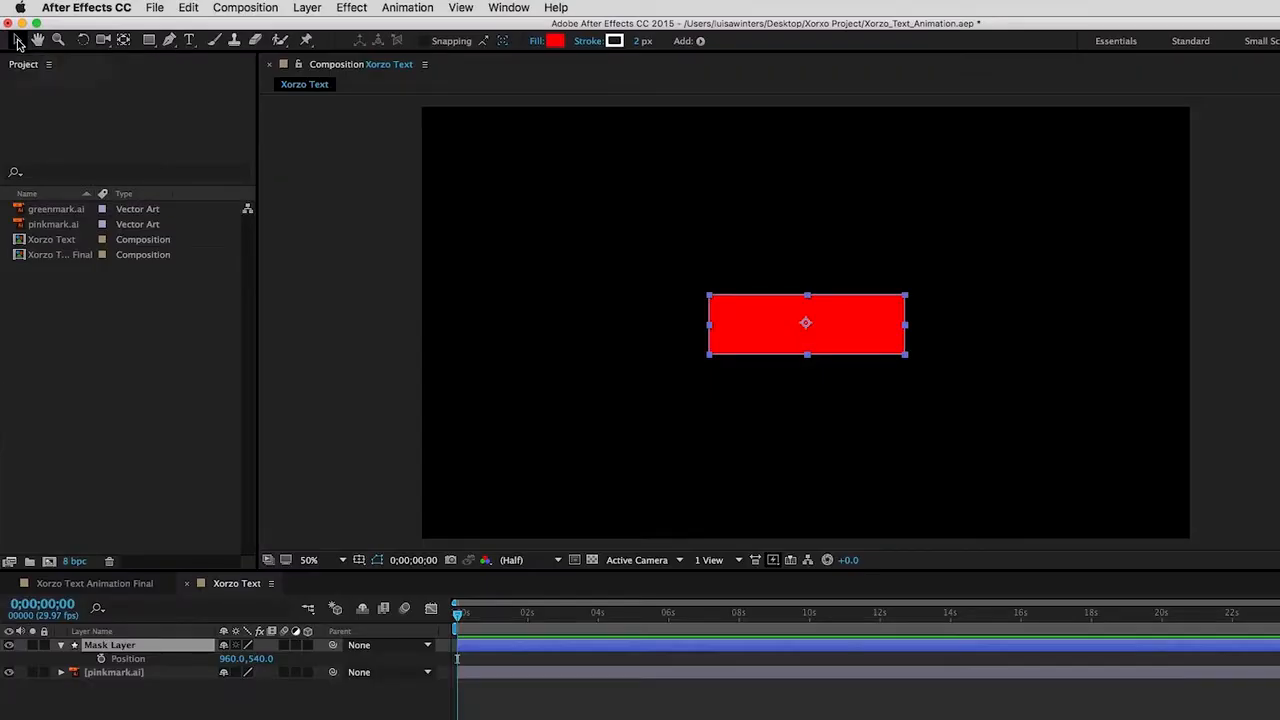
{"action": "left_click", "coordinate": [760, 337]}
{"action": "left_click_drag", "start_coordinate": [759, 332], "coordinate": [566, 330]}
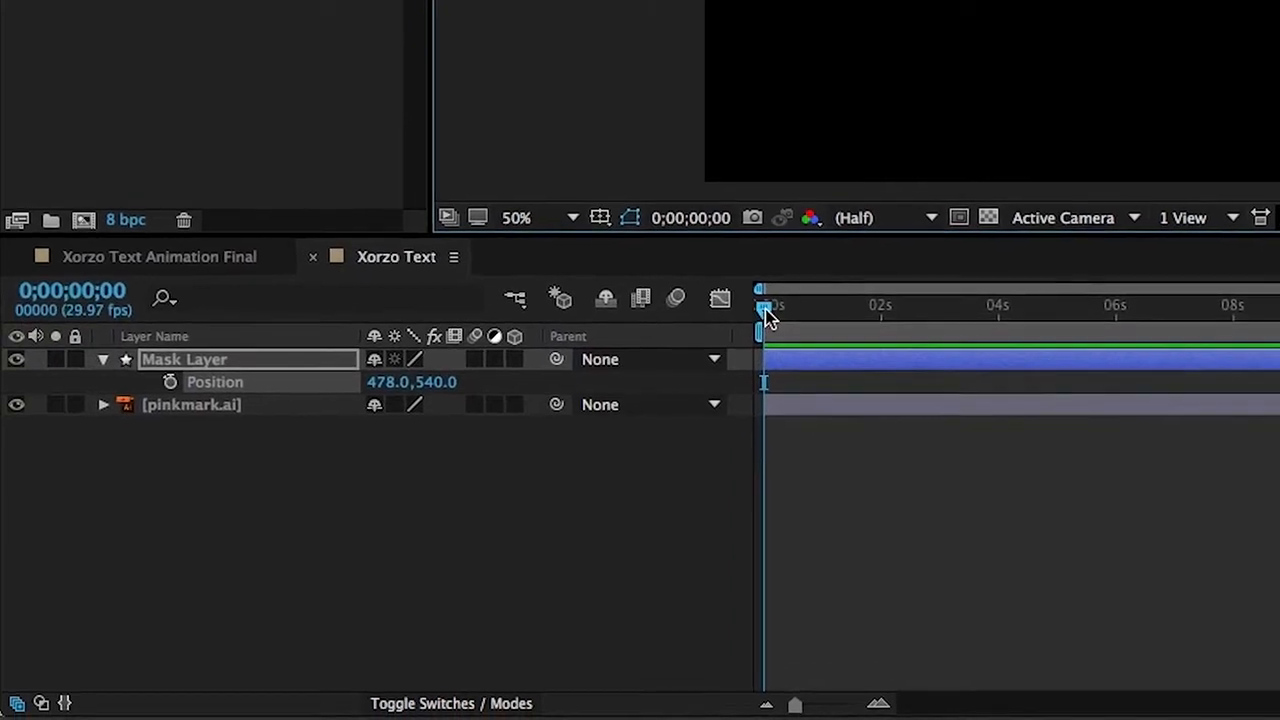
{"action": "left_click_drag", "start_coordinate": [765, 312], "coordinate": [689, 309]}
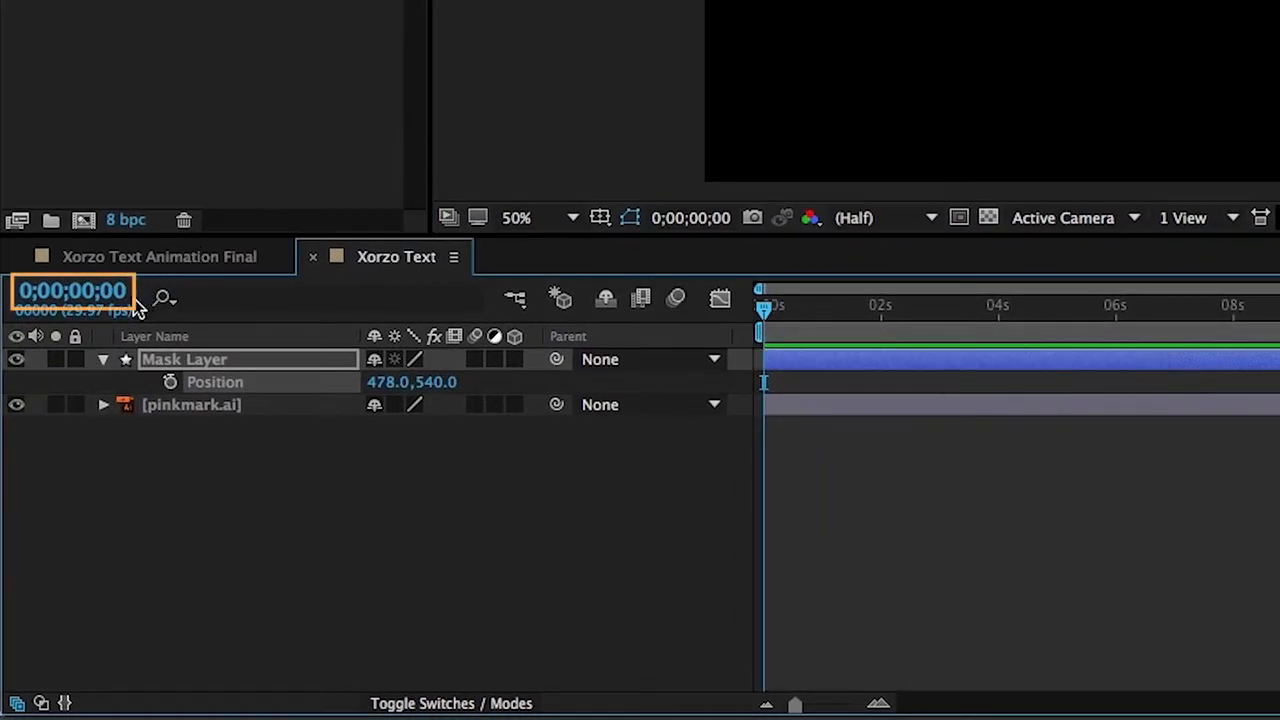
{"action": "left_click", "coordinate": [171, 383]}
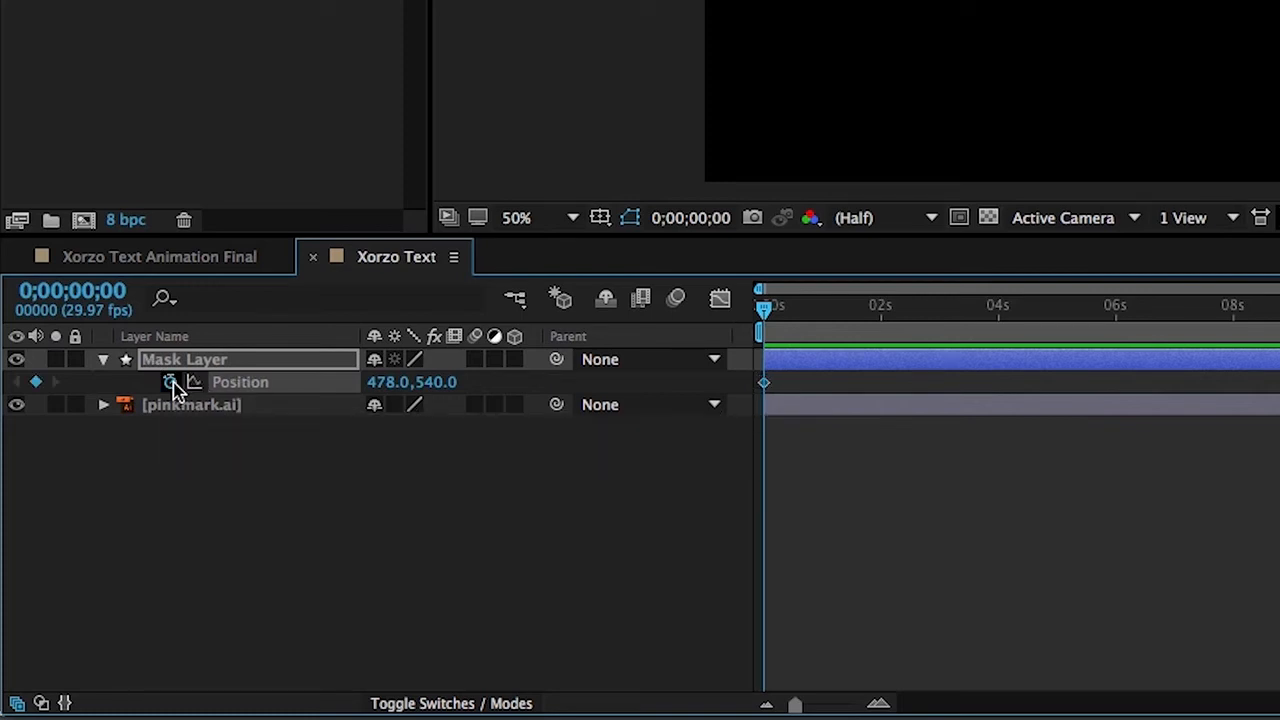
- At 0;00;01;00, move Mask Layer back over the pink mark to about 964, 540 for a second Position keyframe
{"action": "left_click_drag", "start_coordinate": [766, 309], "coordinate": [823, 316]}
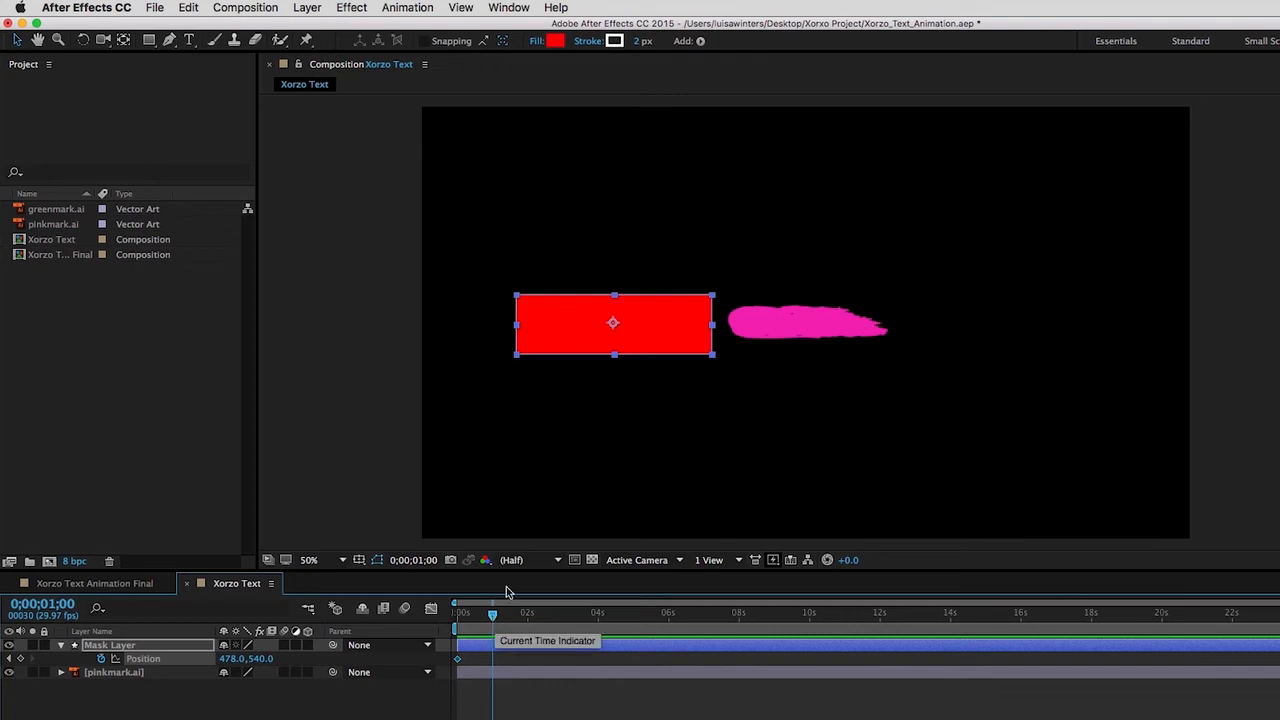
{"action": "left_click", "coordinate": [660, 343]}
{"action": "left_click_drag", "start_coordinate": [660, 343], "coordinate": [857, 357]}
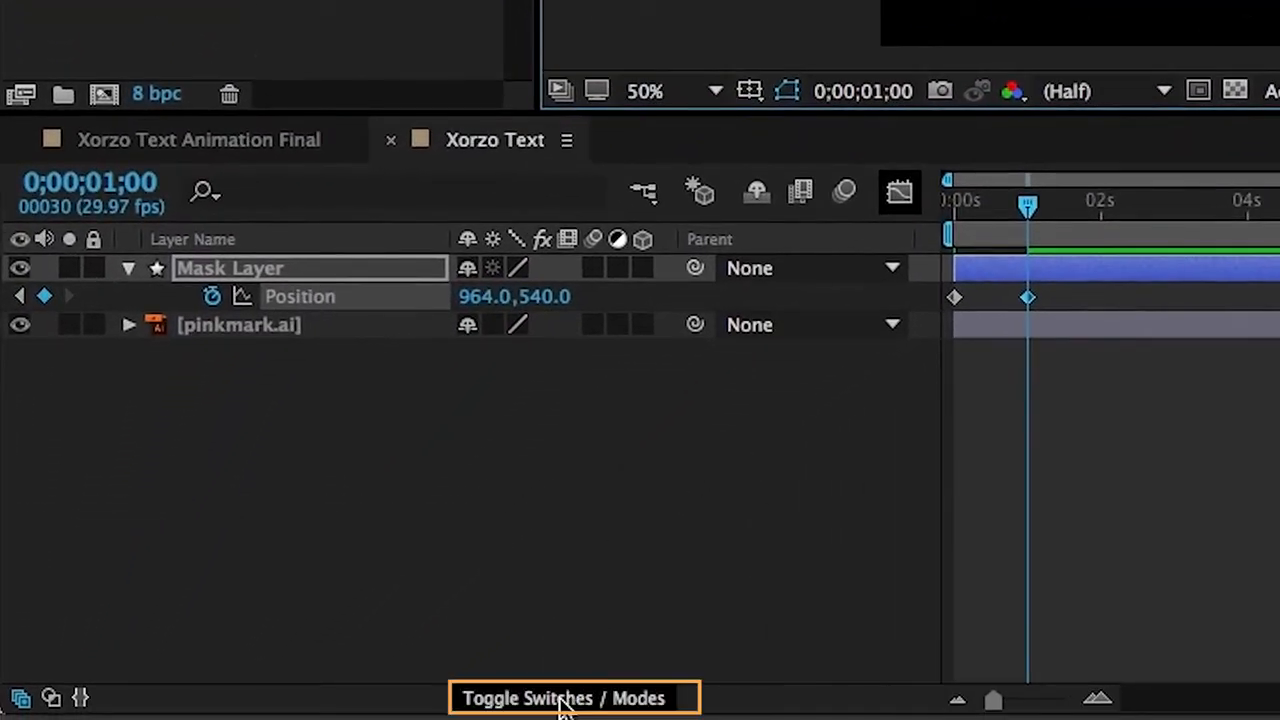
- Set the pinkmark.ai layer's track matte to Alpha Matte "Mask Layer" and preview the reveal from the start
{"action": "left_click", "coordinate": [563, 700]}
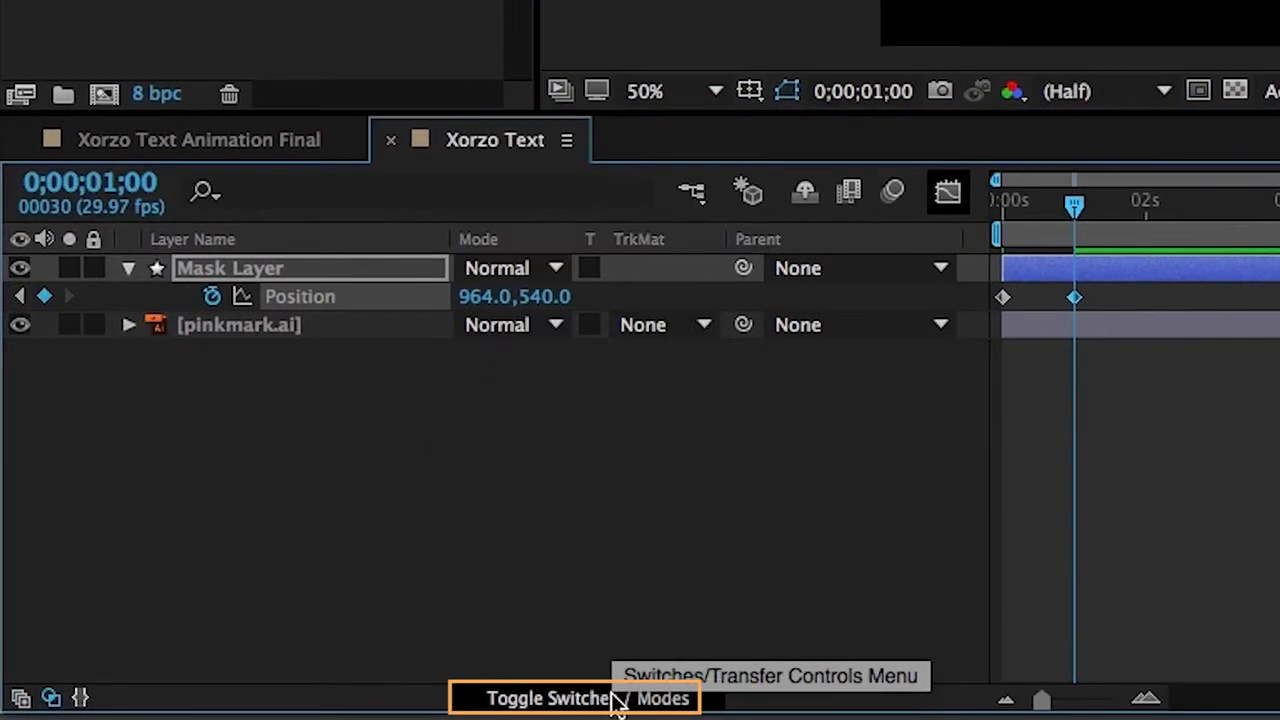
{"action": "left_click", "coordinate": [706, 325]}
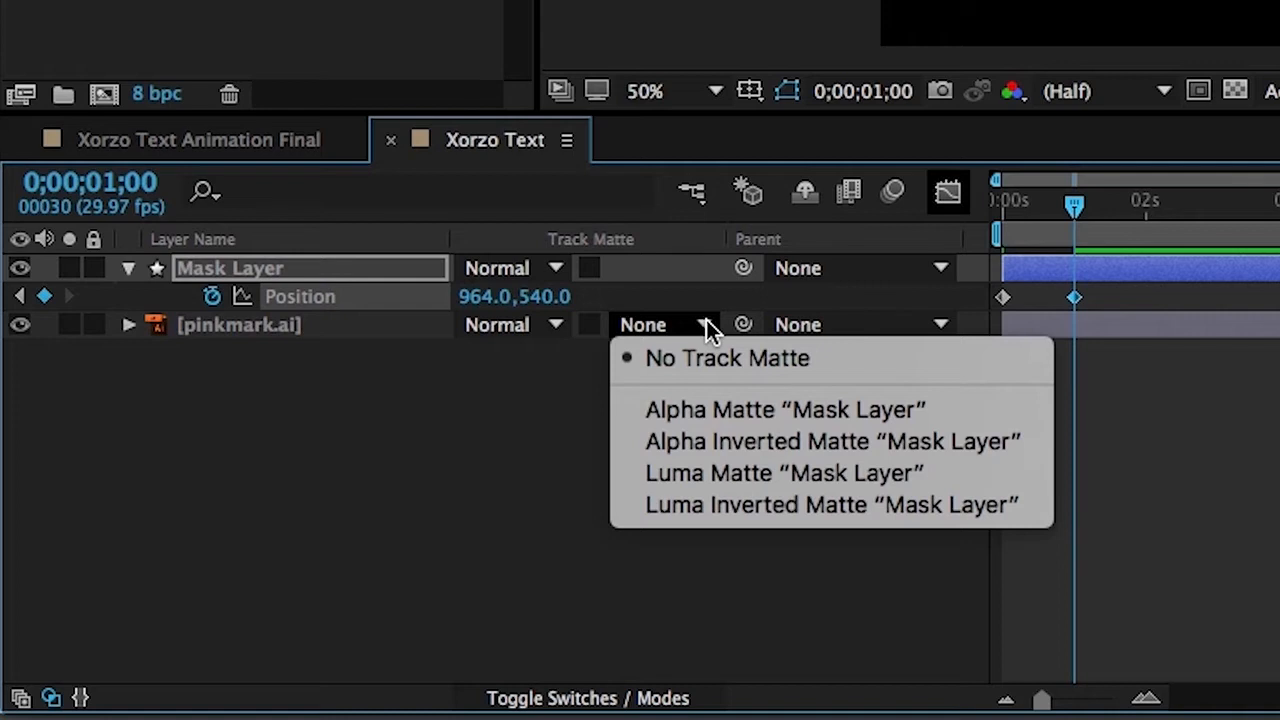
{"action": "left_click", "coordinate": [731, 415]}
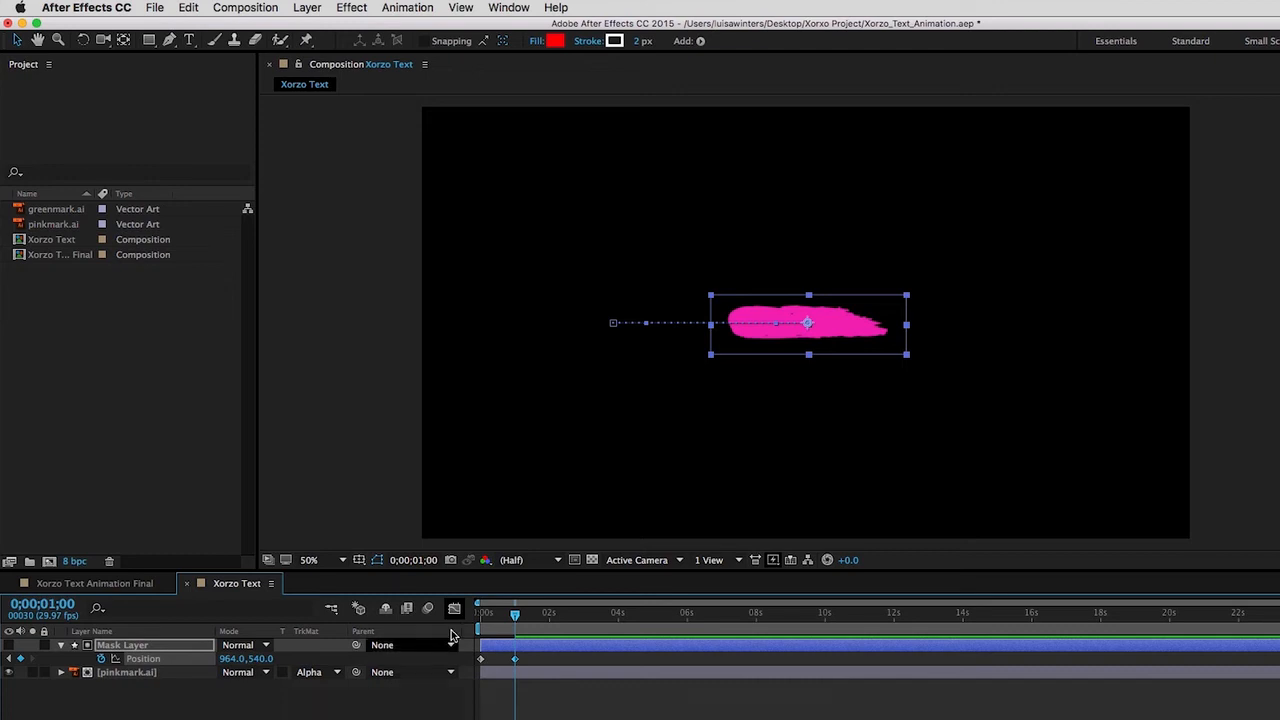
{"action": "left_click_drag", "start_coordinate": [515, 614], "coordinate": [450, 622]}
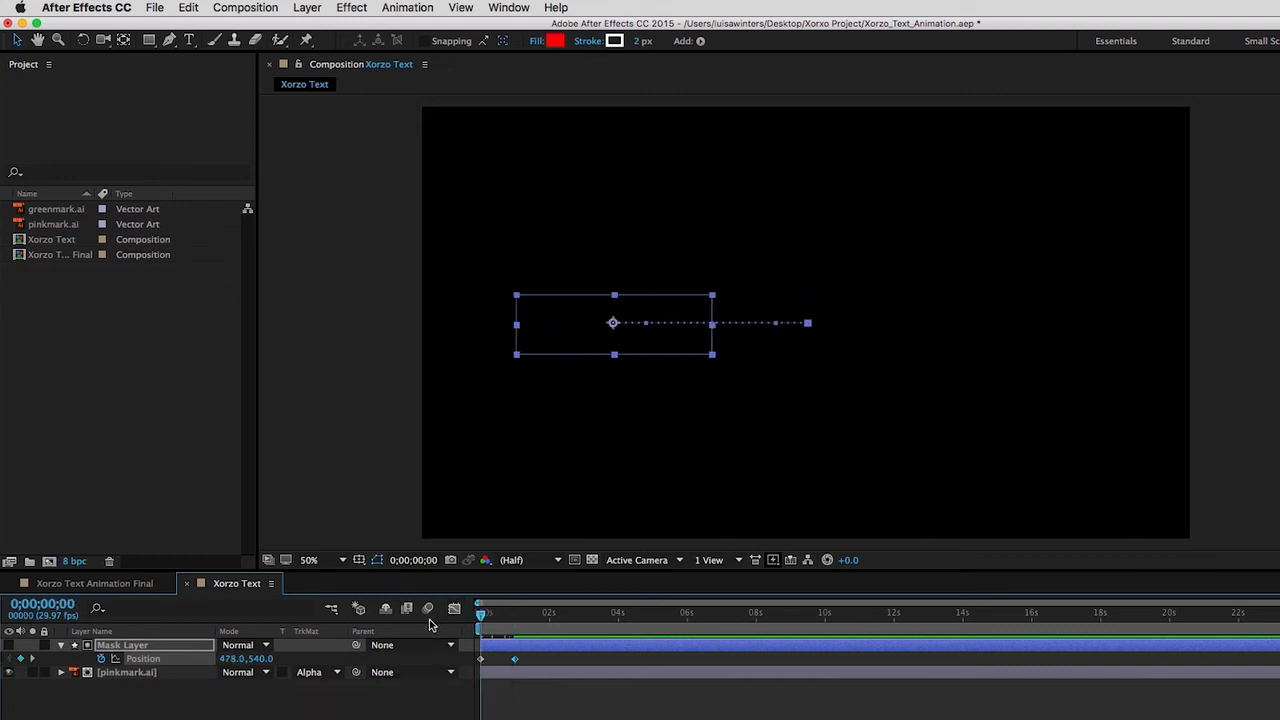
{"action": "key", "text": "space"}
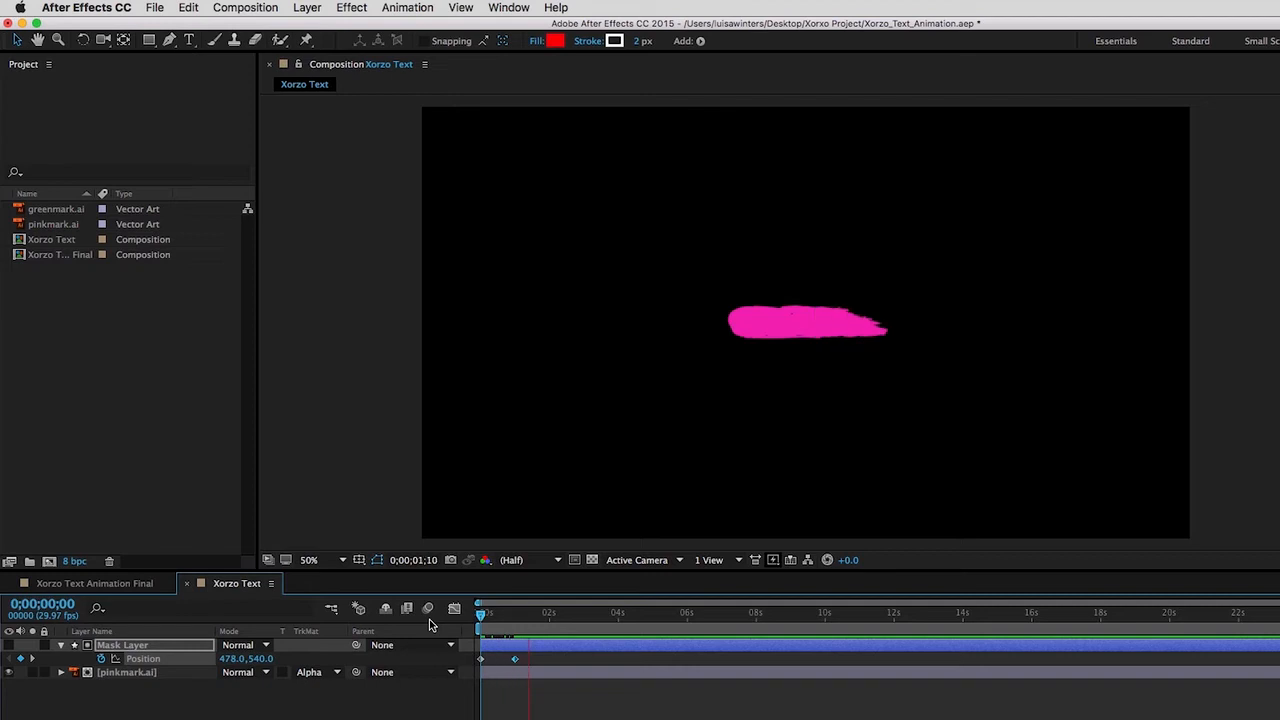
{"action": "key", "text": "space"}
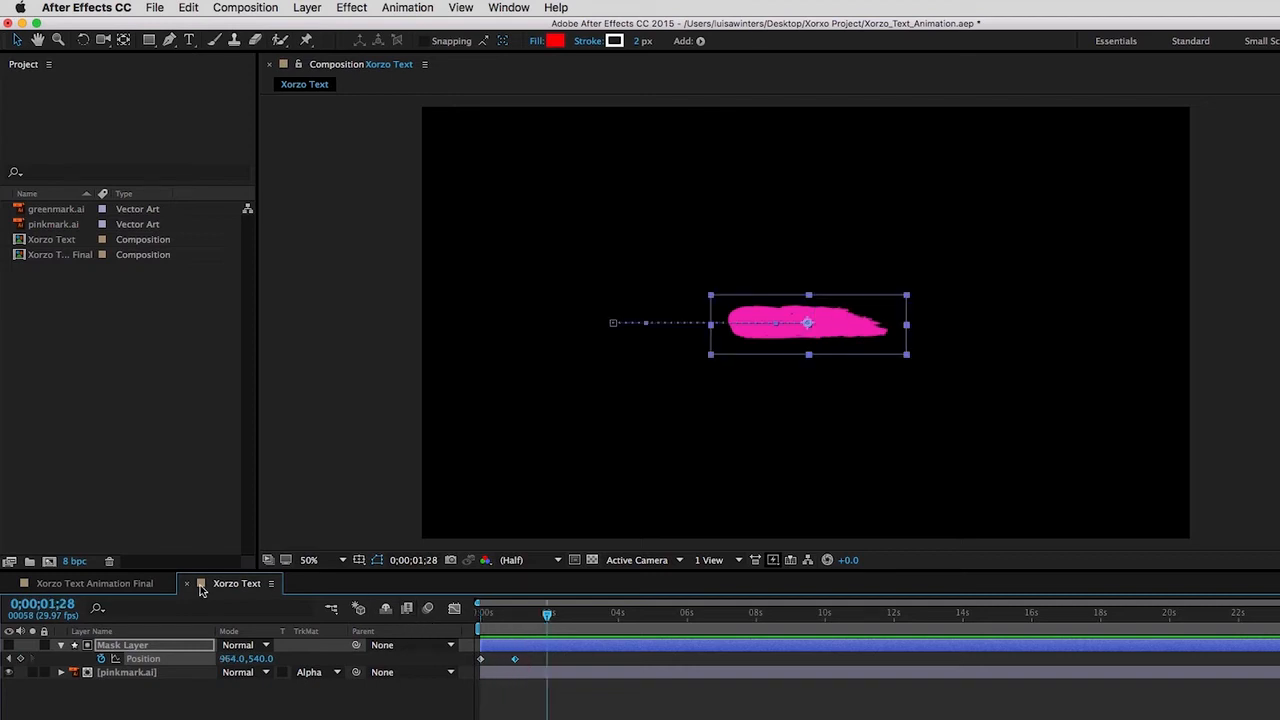
- At 0;00;01;00, create a text layer reading XORZO and position it over the pink mark
{"action": "left_click", "coordinate": [42, 605]}
{"action": "type", "text": "100"}
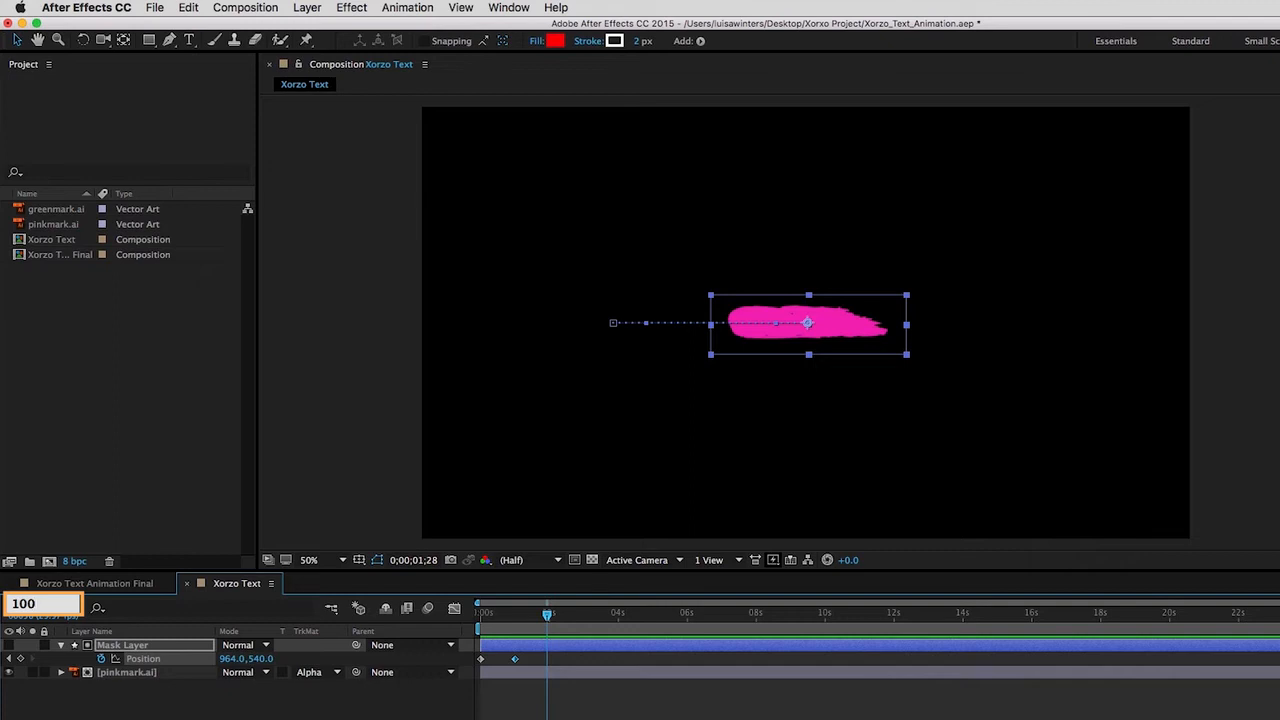
{"action": "key", "text": "Return"}
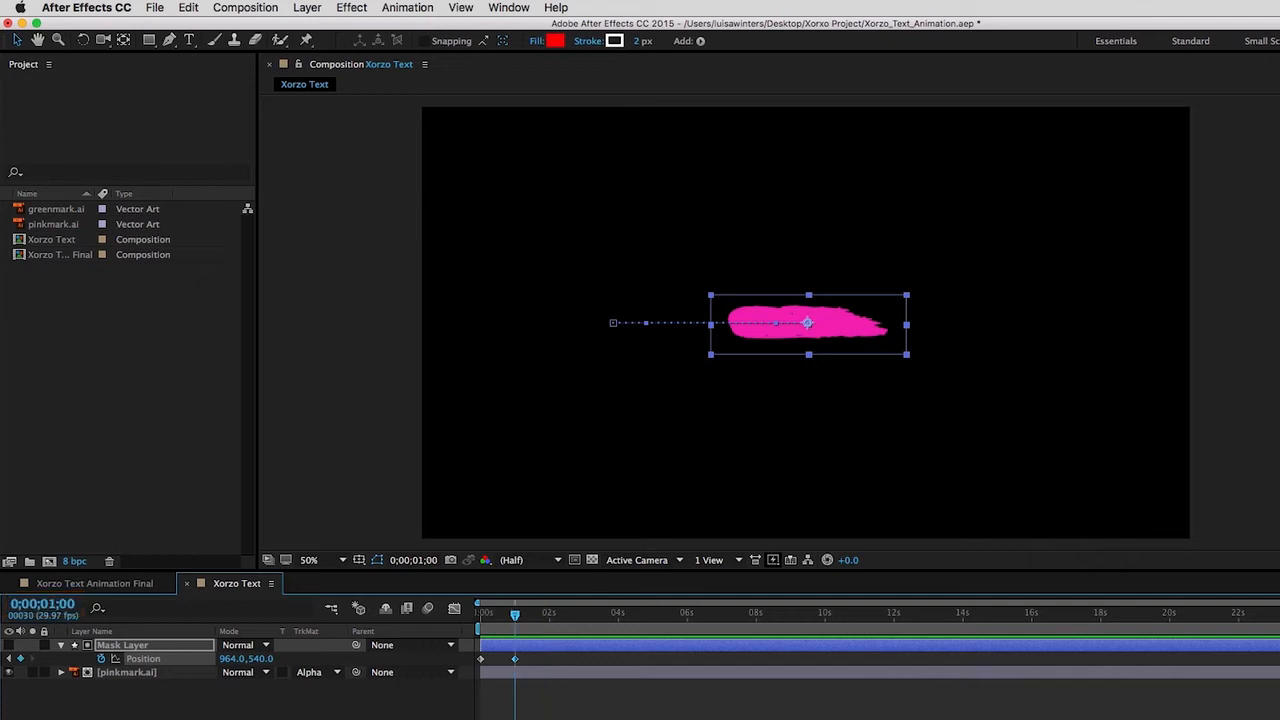
{"action": "left_click", "coordinate": [189, 40]}
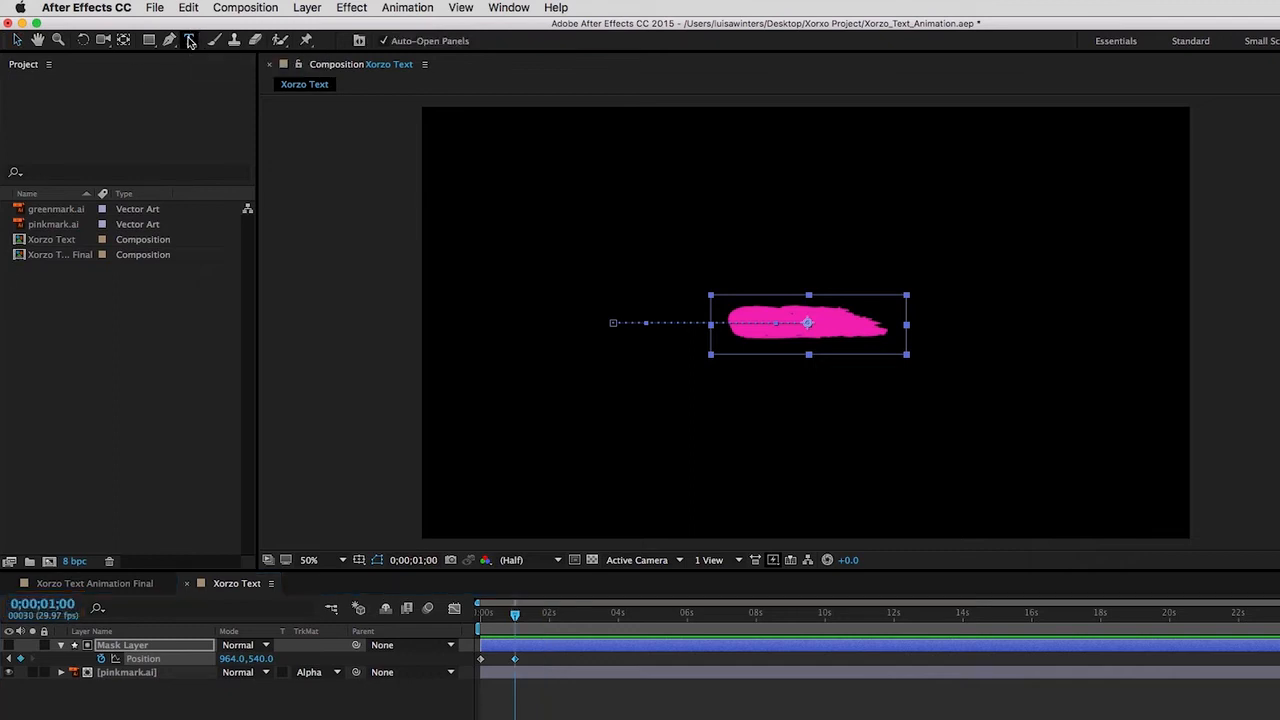
{"action": "left_click", "coordinate": [722, 262]}
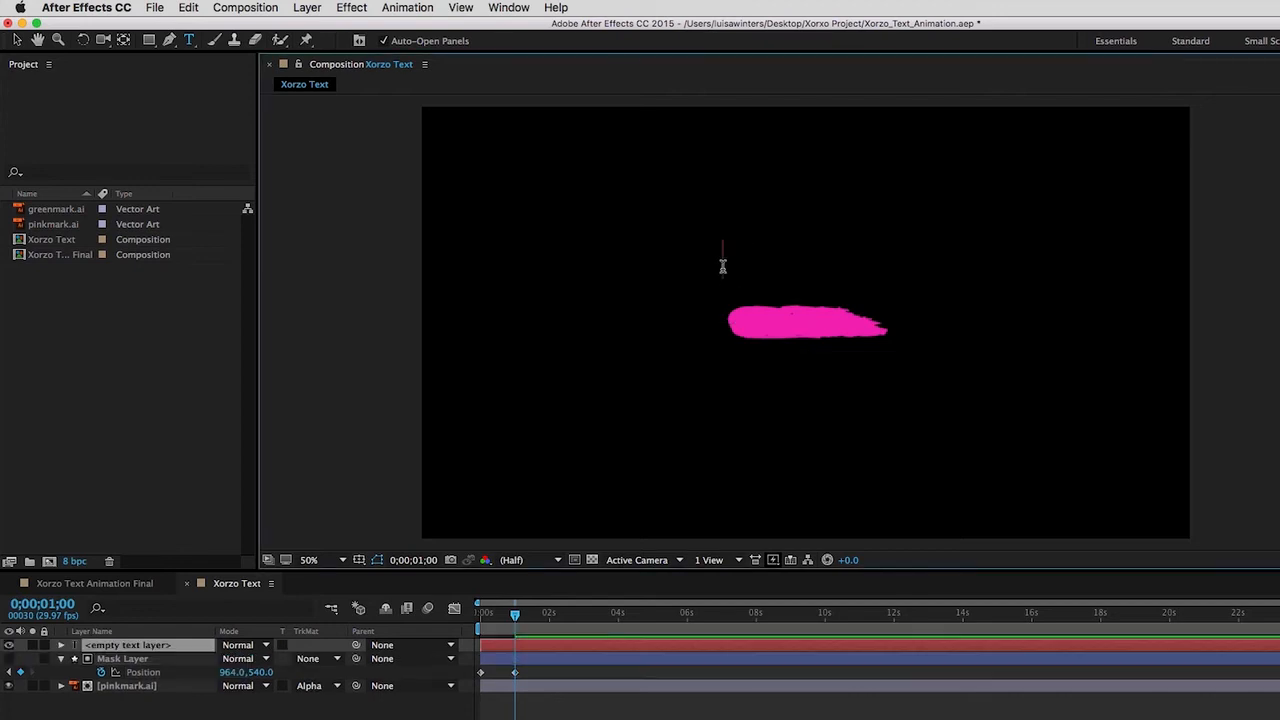
{"action": "type", "text": "X"}
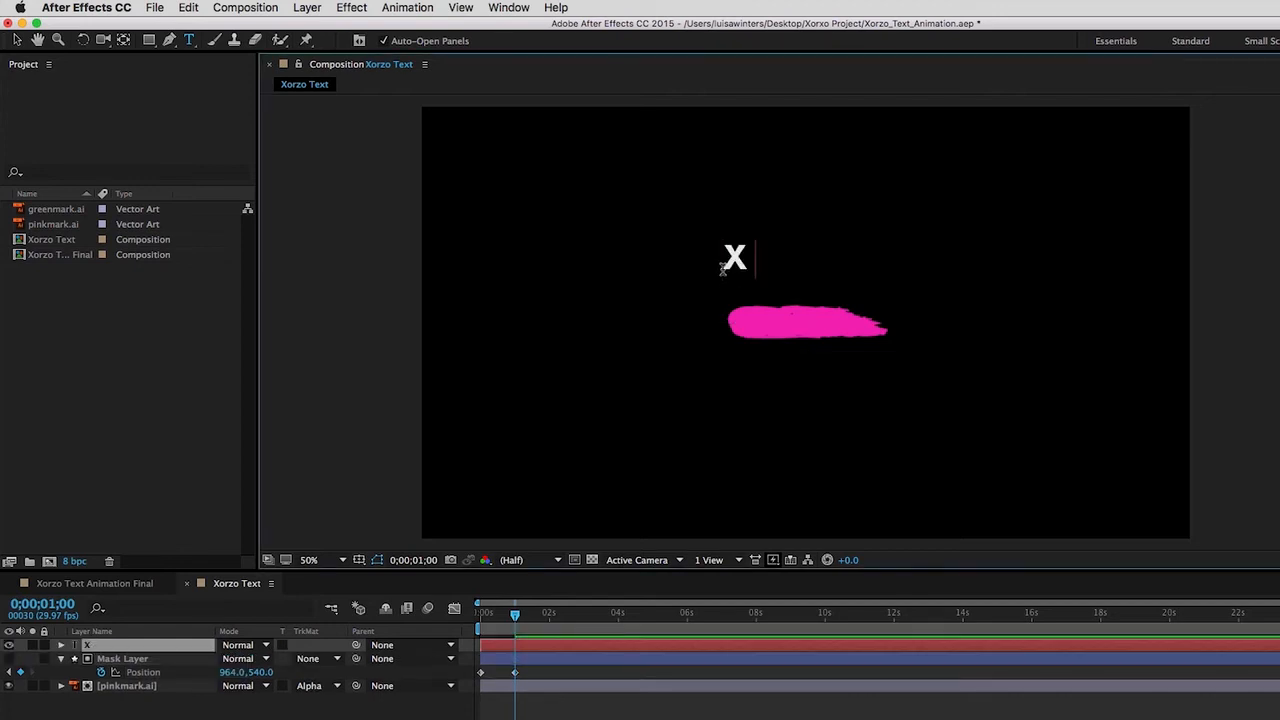
{"action": "type", "text": "ORZO"}
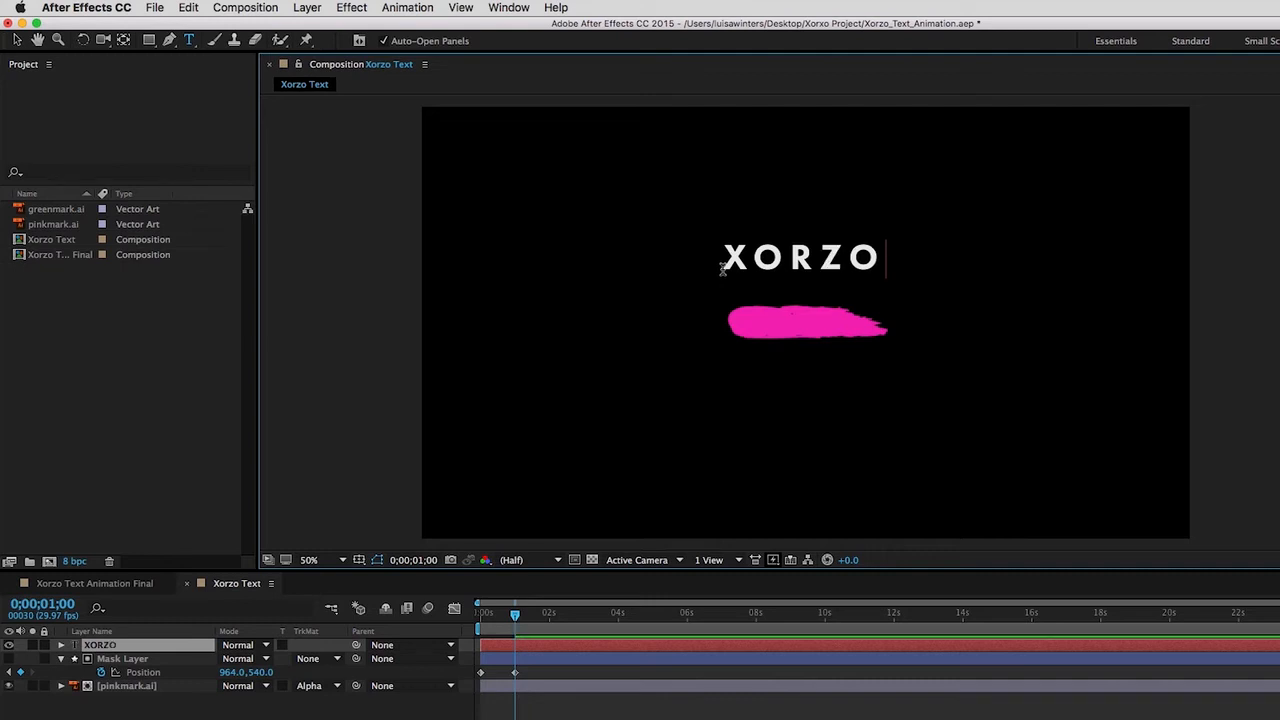
{"action": "key", "text": "super+Return"}
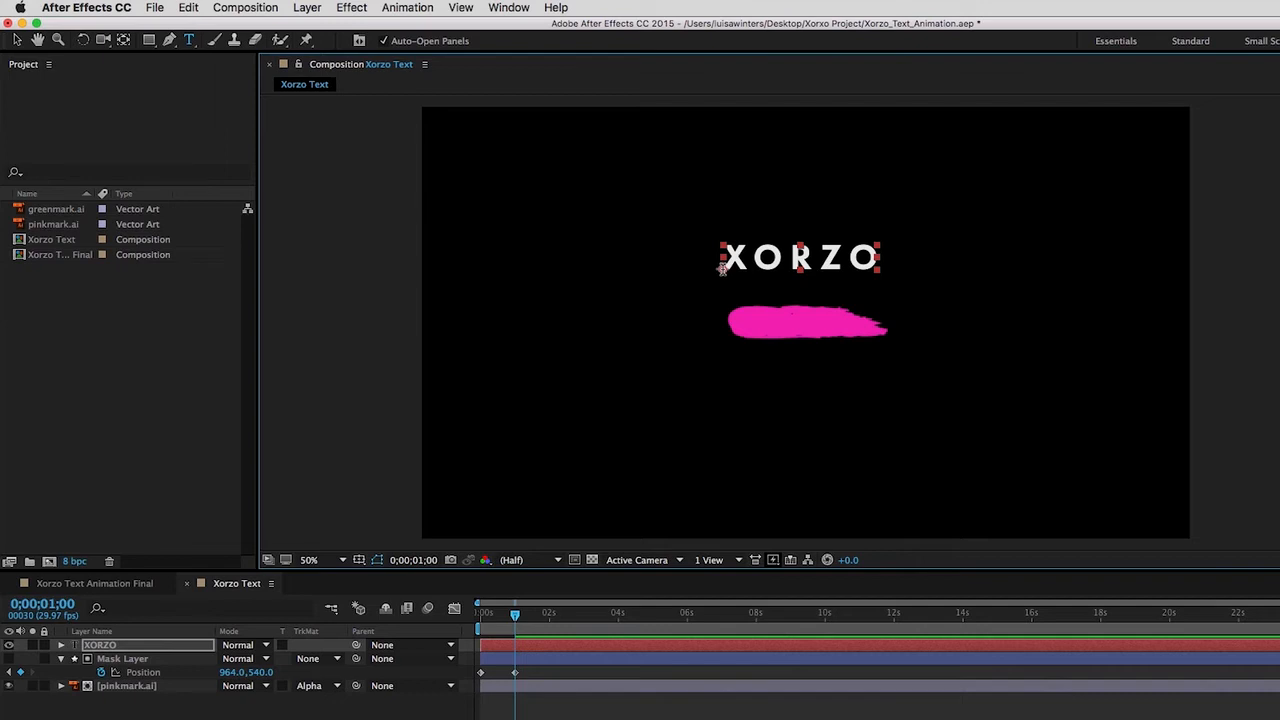
{"action": "left_click", "coordinate": [15, 41]}
{"action": "mouse_move", "coordinate": [766, 278]}
{"action": "left_mouse_down"}
{"action": "mouse_move", "coordinate": [793, 310]}
{"action": "mouse_move", "coordinate": [779, 333]}
{"action": "left_mouse_up"}
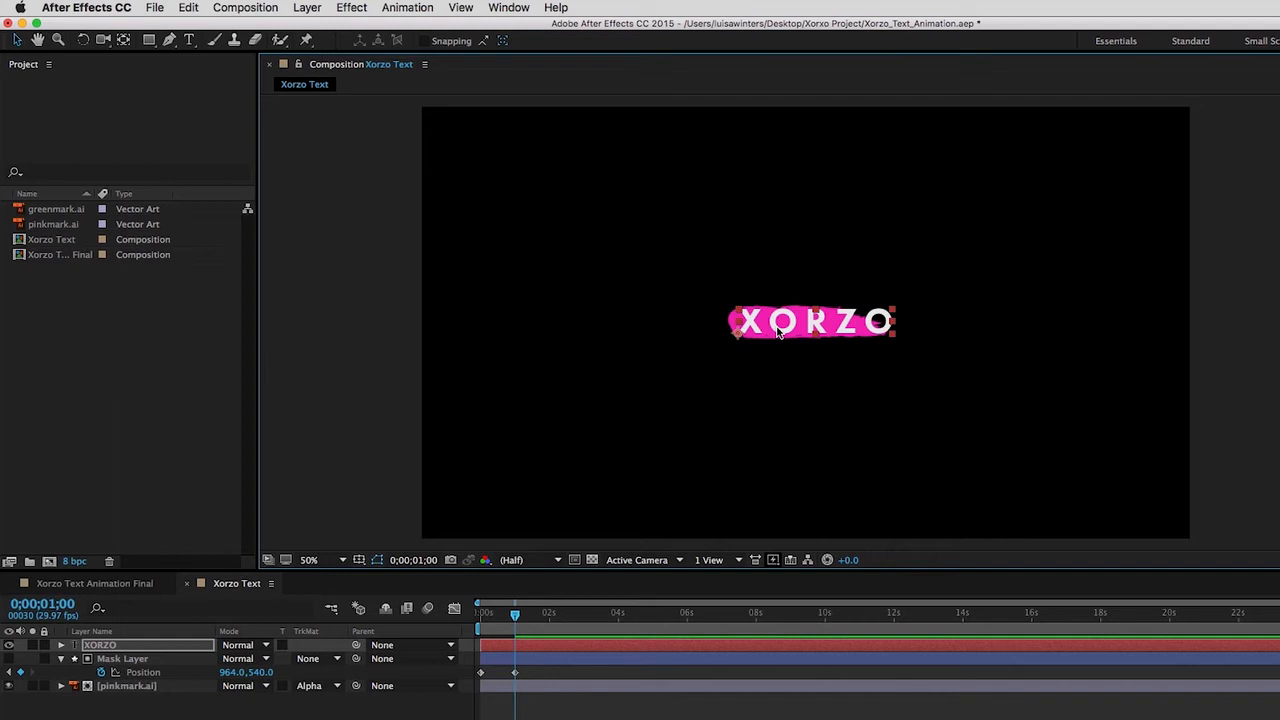
- Add a Position text animator to the XORZO layer with its Position at 0, 105
{"action": "double_click", "coordinate": [107, 648]}
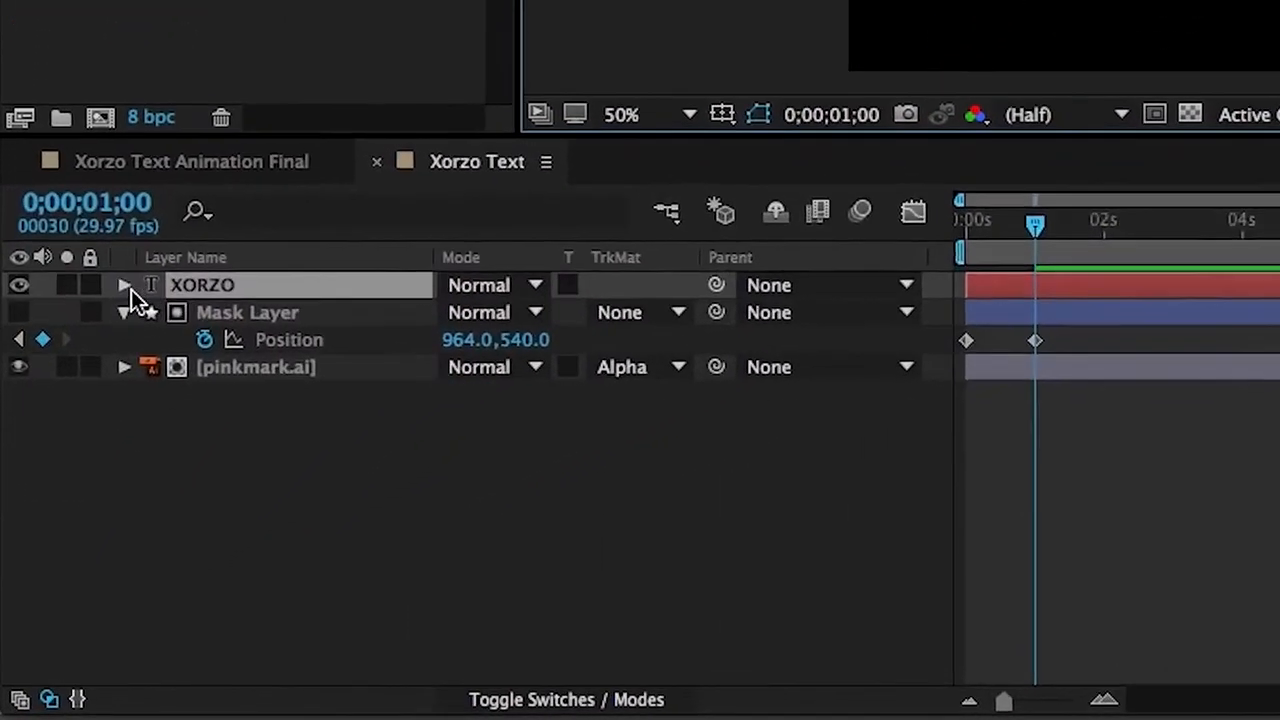
{"action": "left_click", "coordinate": [125, 285]}
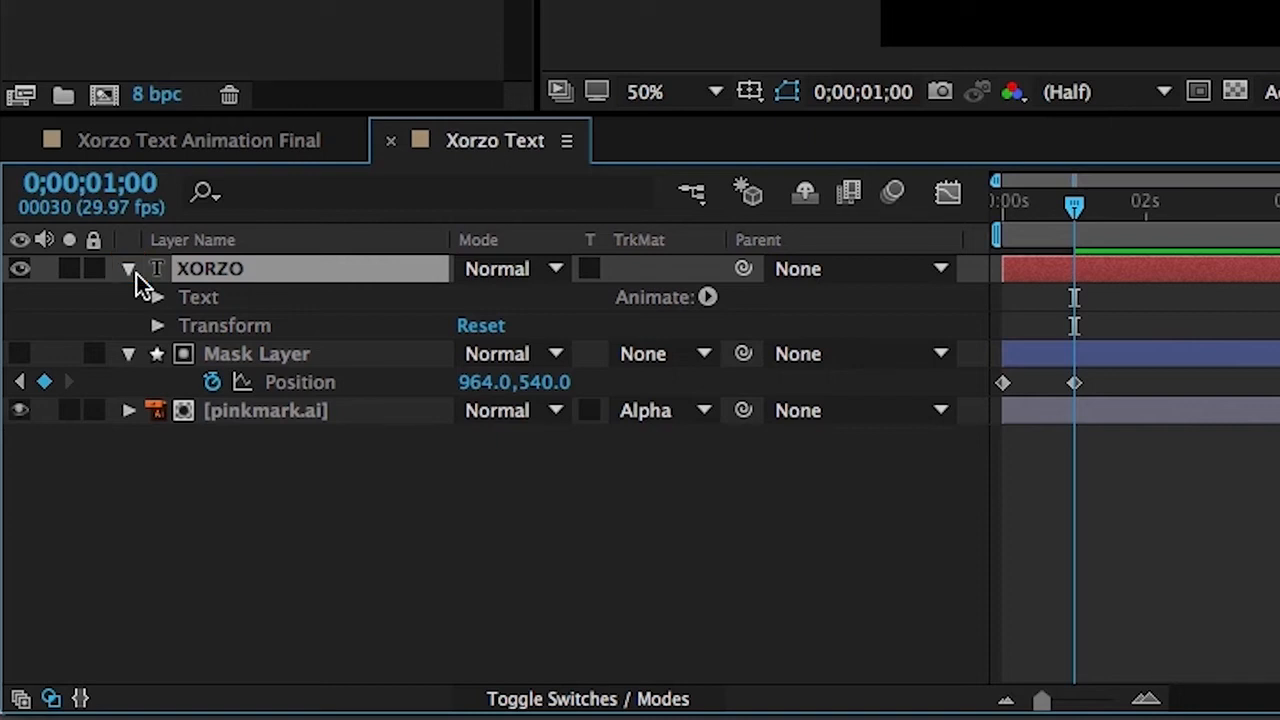
{"action": "left_click", "coordinate": [707, 298]}
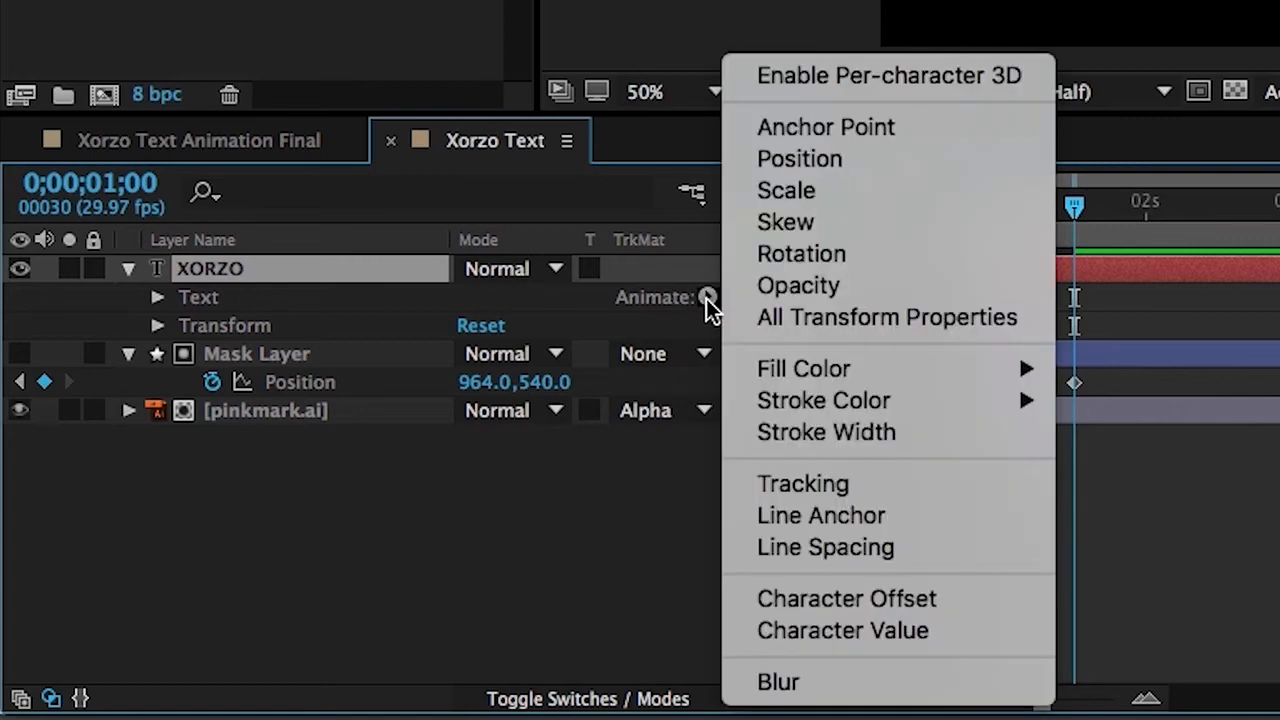
{"action": "left_click", "coordinate": [905, 165]}
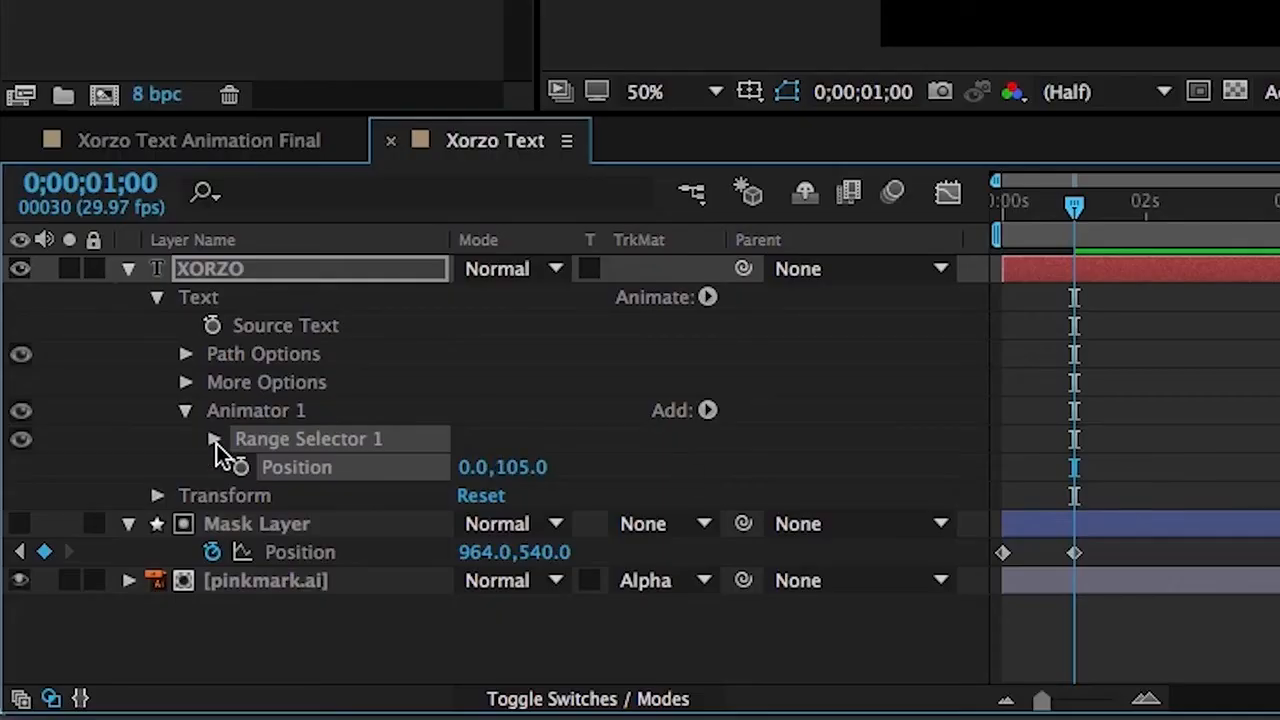
- Keyframe Range Selector 1's Start at 0% at 0;00;01;00 and at 100% at 0;00;02;00
{"action": "left_click", "coordinate": [214, 440]}
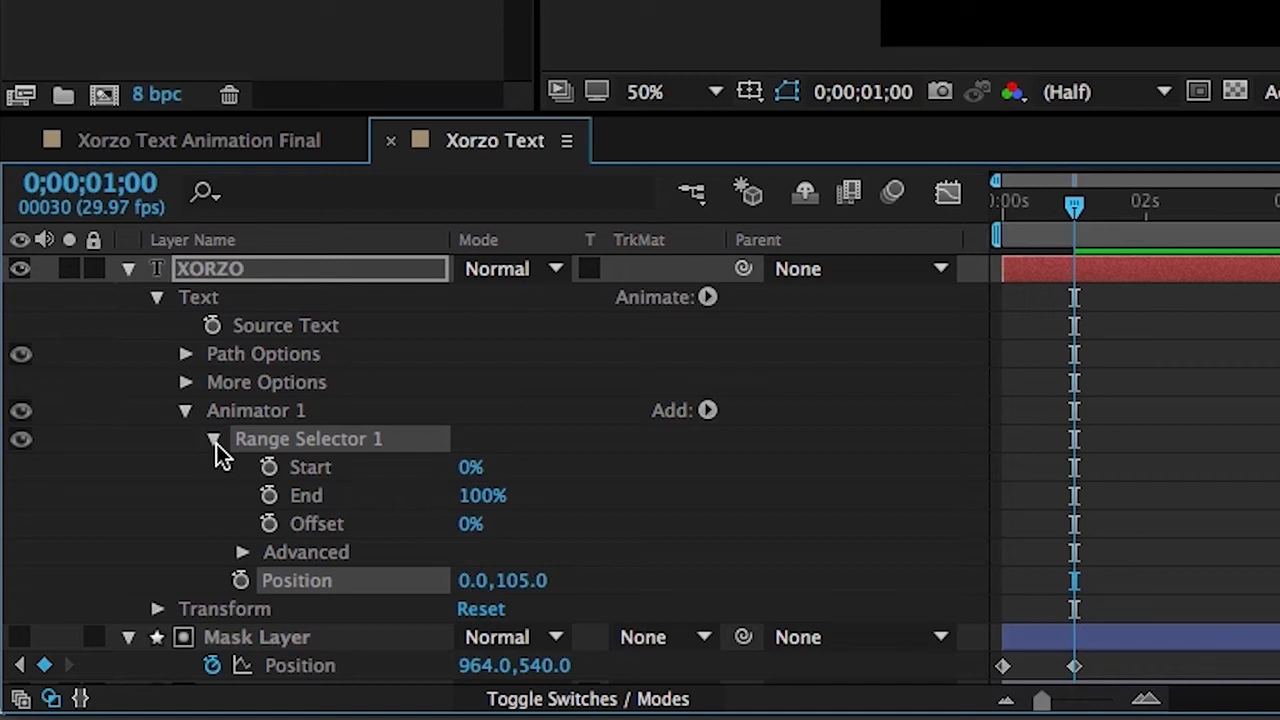
{"action": "left_click", "coordinate": [268, 467]}
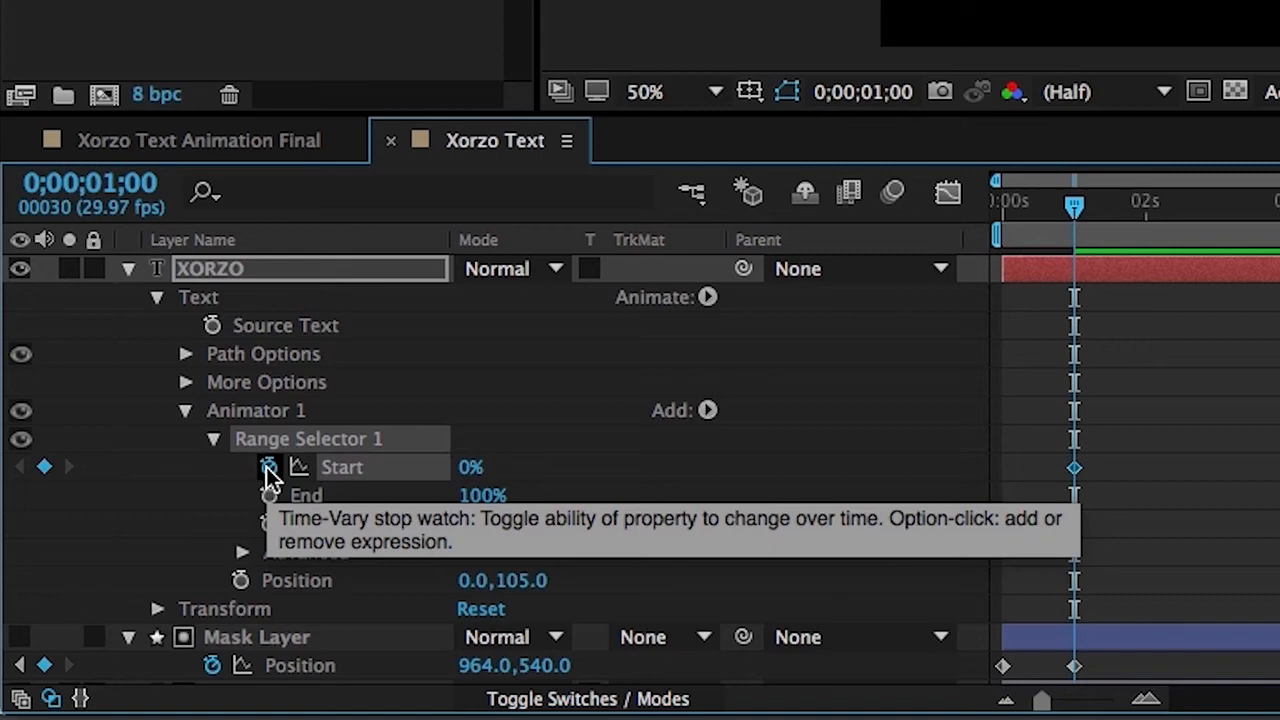
{"action": "left_click_drag", "start_coordinate": [1073, 202], "coordinate": [1148, 211]}
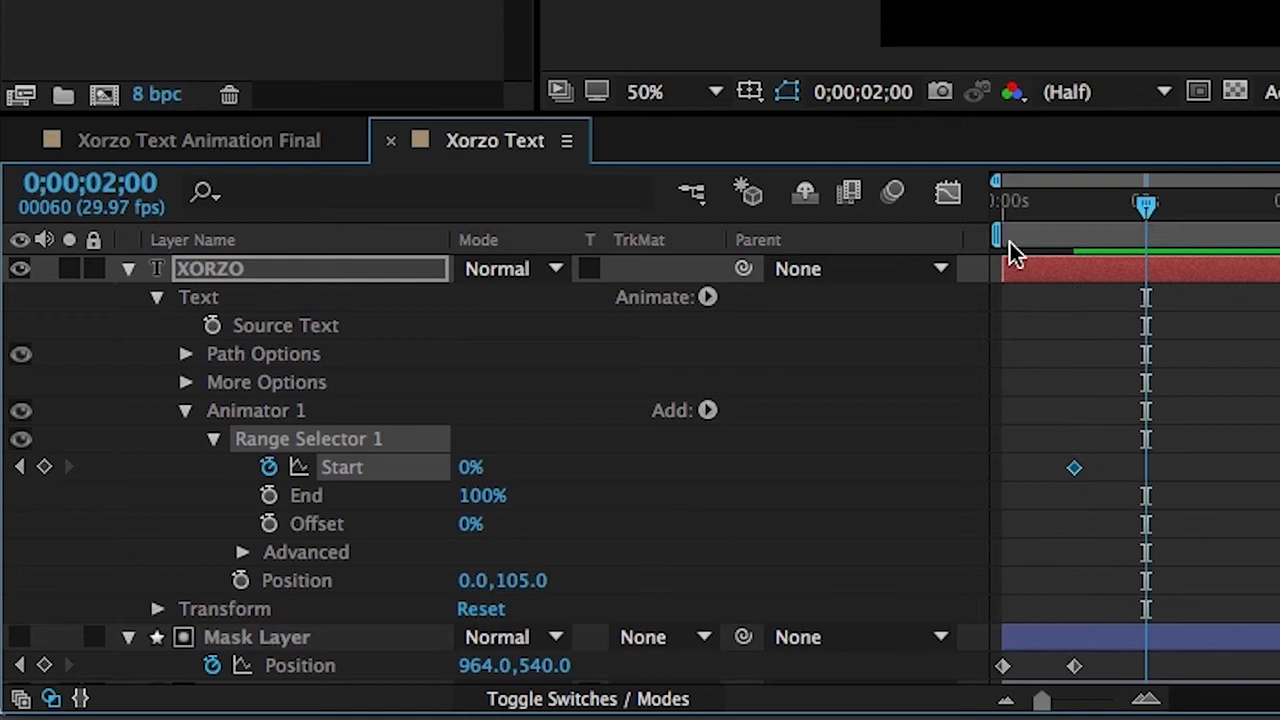
{"action": "left_click_drag", "start_coordinate": [468, 476], "coordinate": [550, 472]}
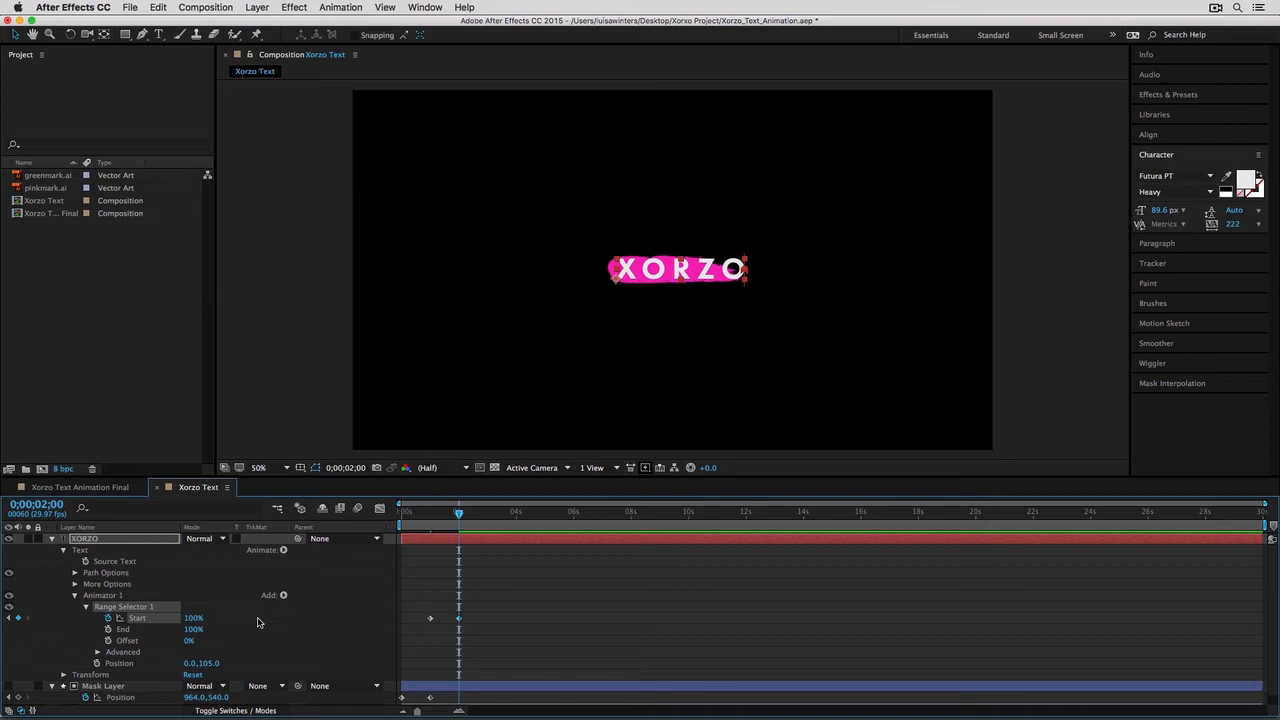
- Draw a rectangular mask on the XORZO text layer, closely enclosing the word over the pink mark
{"action": "left_click", "coordinate": [127, 36]}
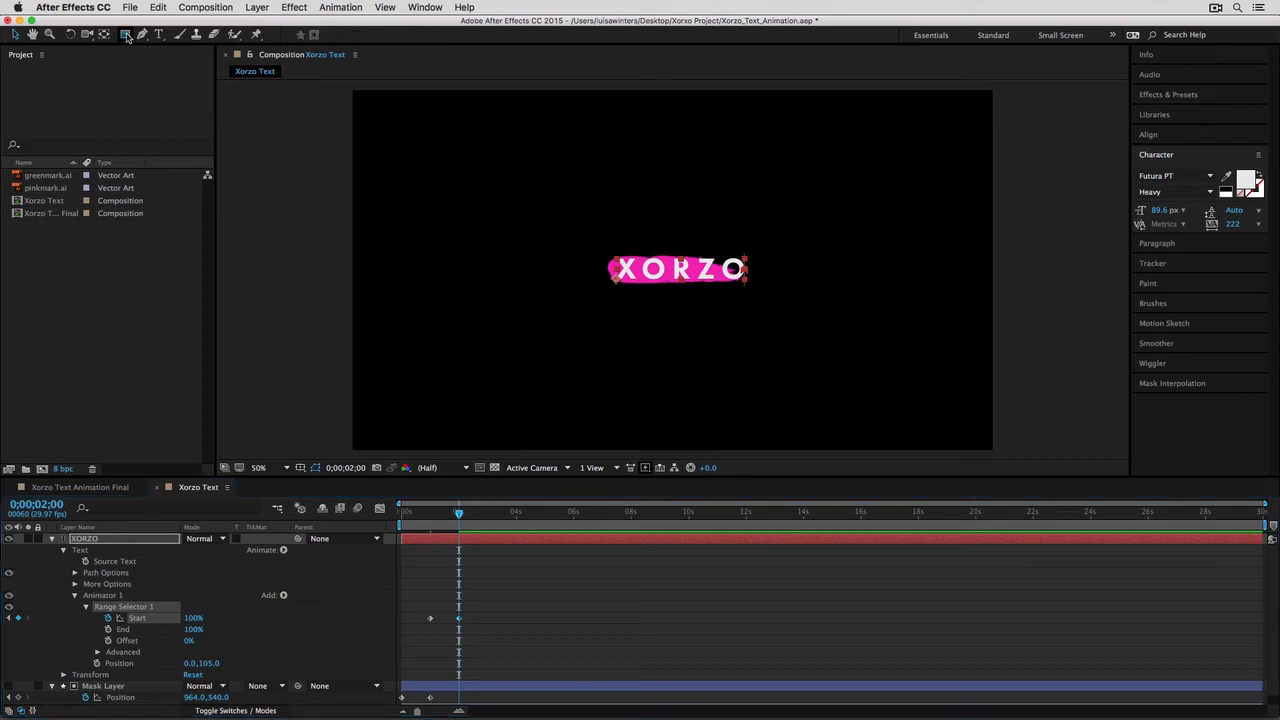
{"action": "left_click_drag", "start_coordinate": [606, 251], "coordinate": [756, 286]}
{"action": "left_click_drag", "start_coordinate": [755, 281], "coordinate": [755, 283]}
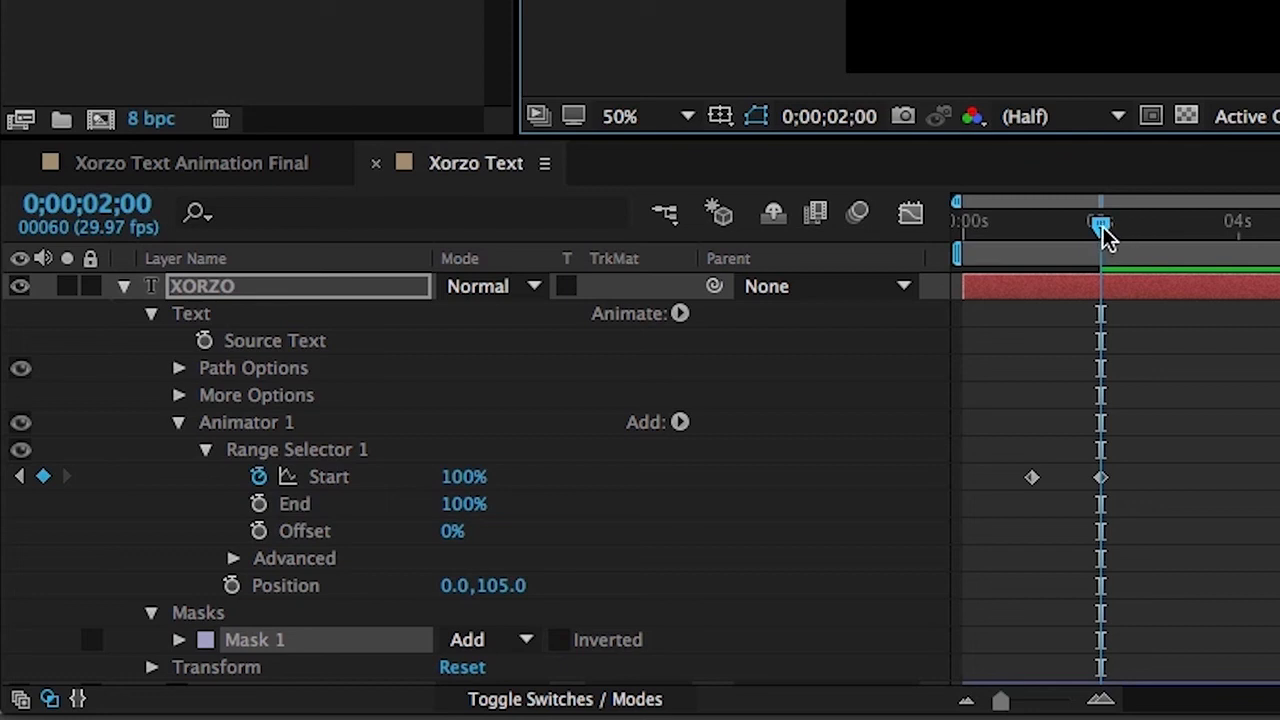
- Hold the range selector's Start at 100% with a keyframe at 0;00;03;00, and keyframe it to 0% at 0;00;04;00
{"action": "left_click_drag", "start_coordinate": [1103, 232], "coordinate": [1175, 240]}
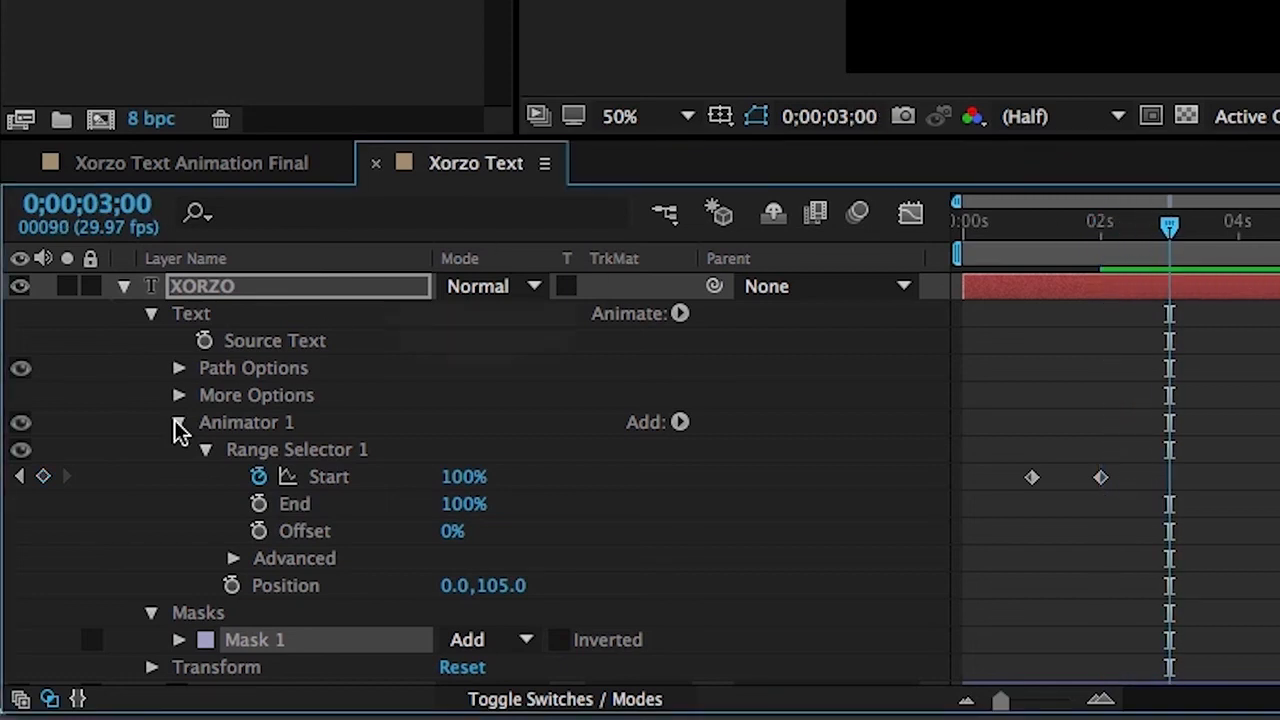
{"action": "left_click", "coordinate": [43, 477]}
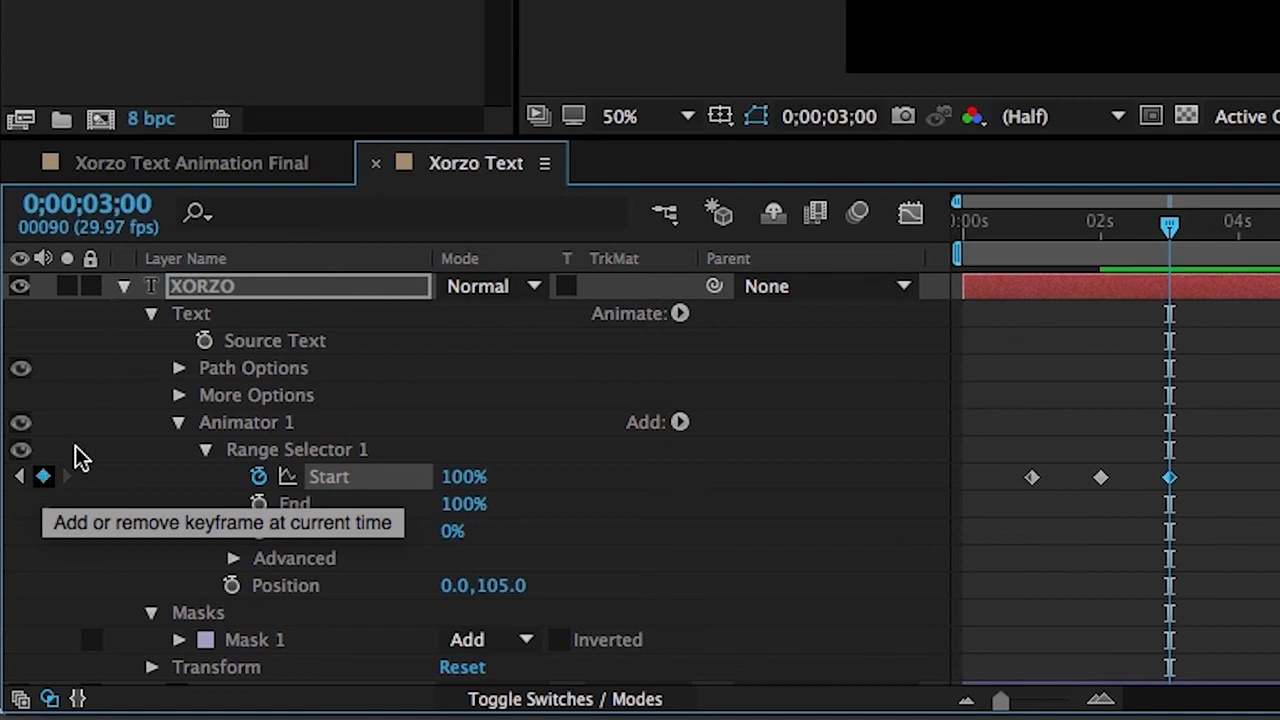
{"action": "left_click_drag", "start_coordinate": [1175, 233], "coordinate": [1240, 230]}
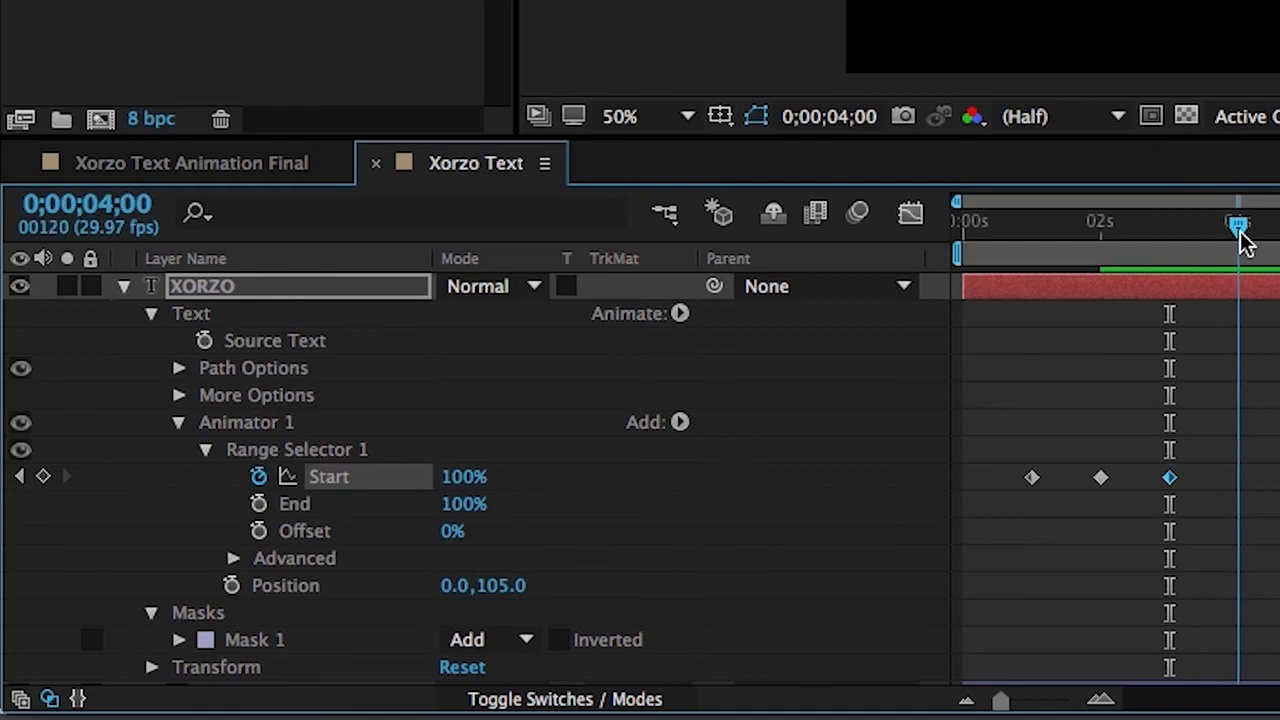
{"action": "left_click_drag", "start_coordinate": [465, 480], "coordinate": [445, 480]}
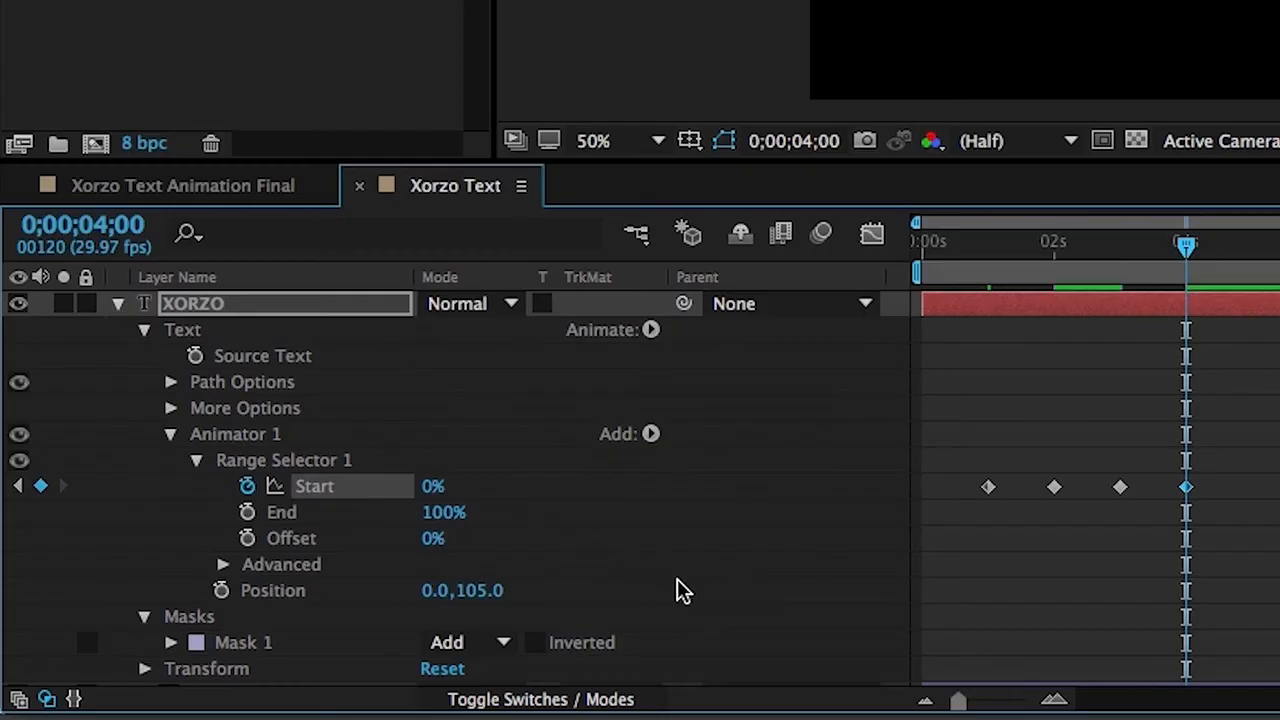
- Add a hold Position keyframe to Mask Layer at 0;00;04;00, then move it right to 1442, 540 at 0;00;05;00
{"action": "scroll", "coordinate": [680, 591], "scroll_direction": "down", "scroll_amount": 3}
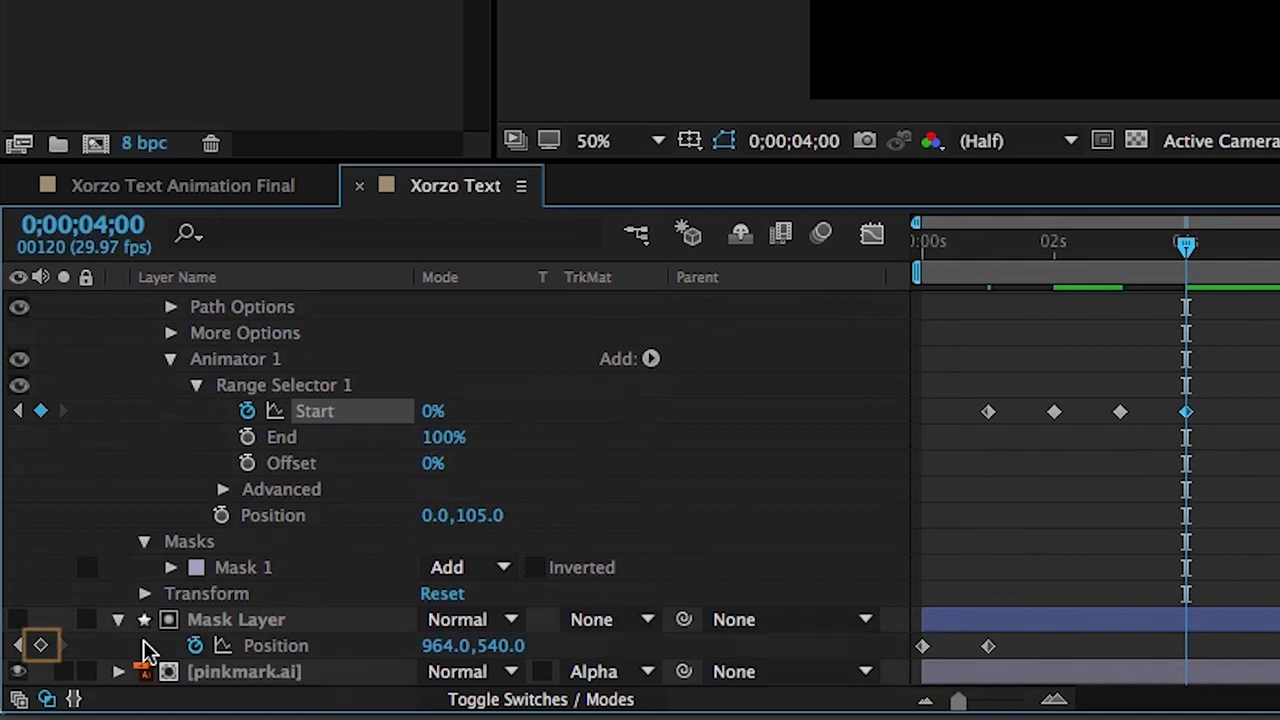
{"action": "left_click", "coordinate": [41, 645]}
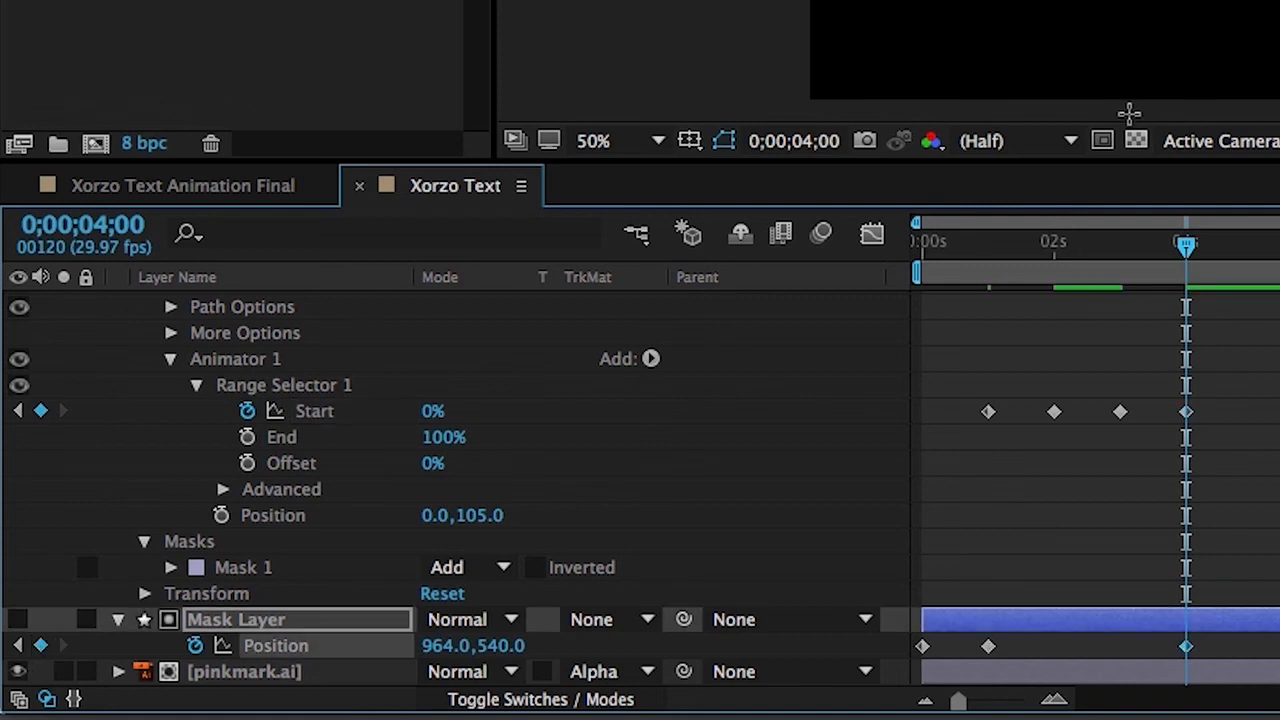
{"action": "left_click_drag", "start_coordinate": [1190, 245], "coordinate": [1253, 245]}
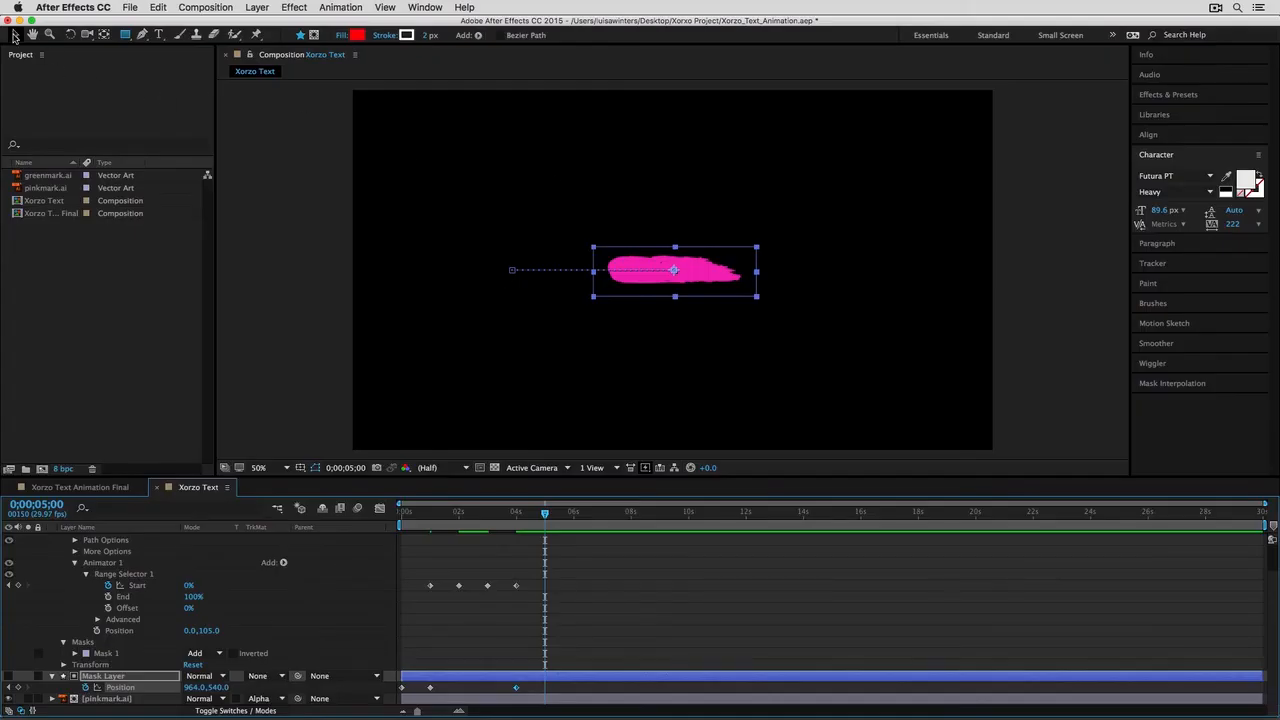
{"action": "left_click", "coordinate": [15, 35]}
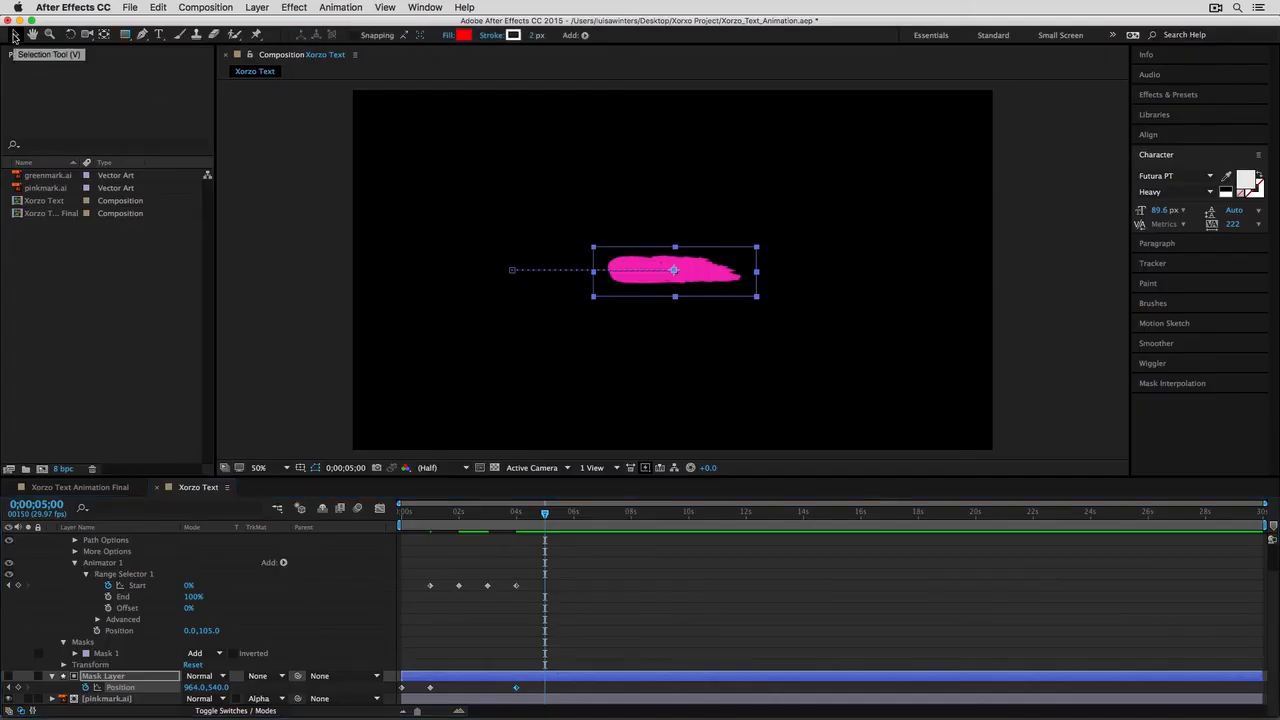
{"action": "left_click_drag", "start_coordinate": [647, 270], "coordinate": [788, 270]}
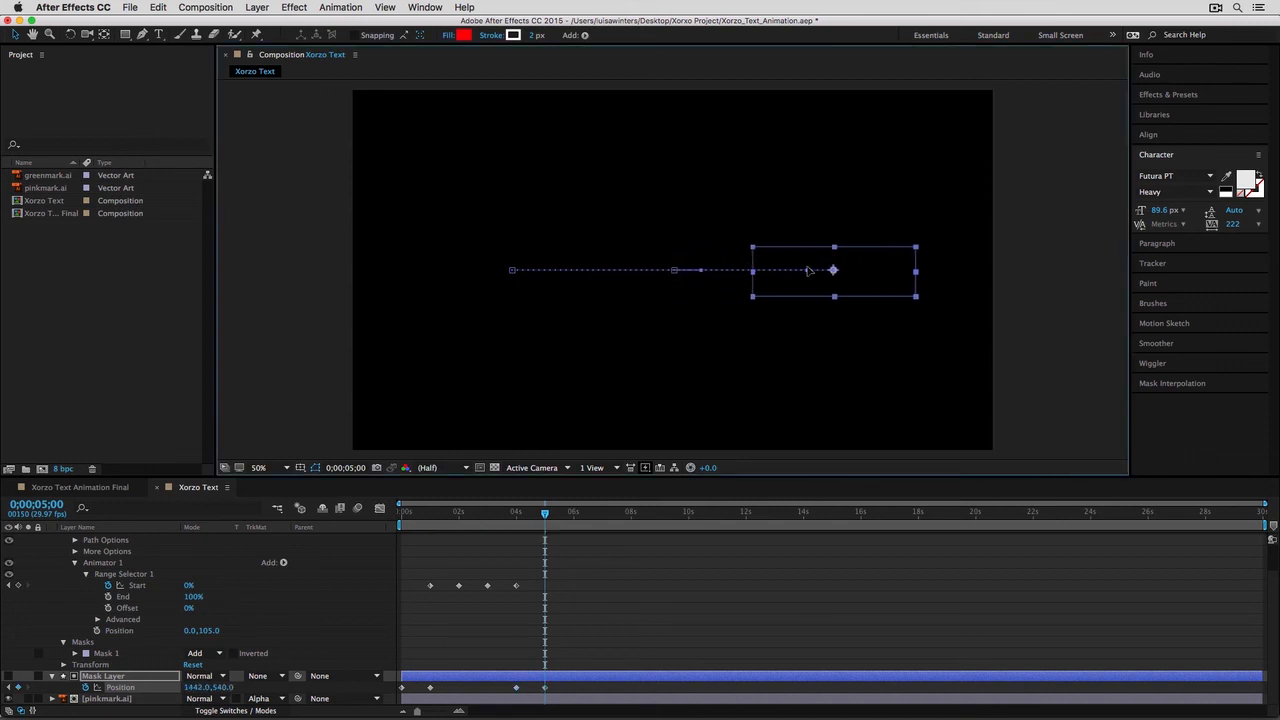
- Preview the complete text and pink mark animation from the first frame
{"action": "key", "text": "Home"}
{"action": "key", "text": "space"}
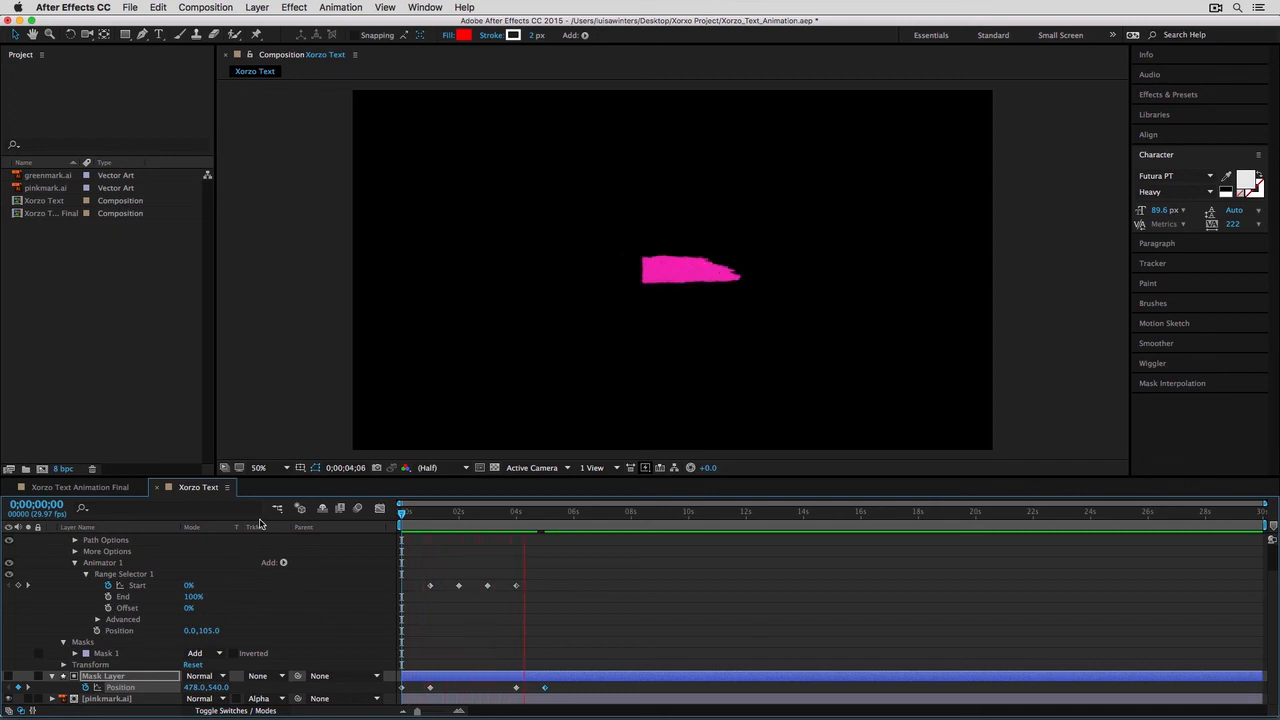
{"action": "key", "text": "space"}
- Shift the exit keyframes of both layers earlier, starting at about 2.7 seconds, and preview the shorter hold
{"action": "left_click_drag", "start_coordinate": [607, 476], "coordinate": [613, 400]}
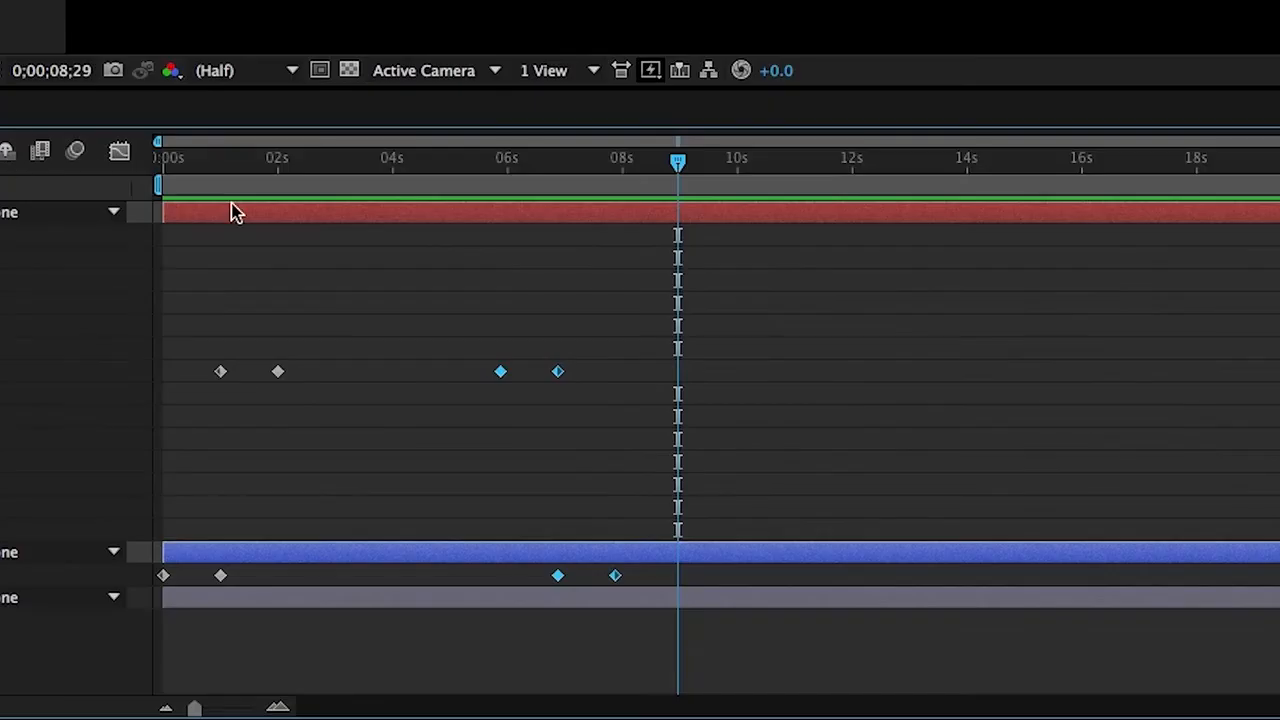
{"action": "left_click_drag", "start_coordinate": [483, 333], "coordinate": [729, 637]}
{"action": "left_click_drag", "start_coordinate": [509, 374], "coordinate": [320, 376]}
{"action": "left_click_drag", "start_coordinate": [206, 172], "coordinate": [2, 165]}
{"action": "key", "text": "space"}
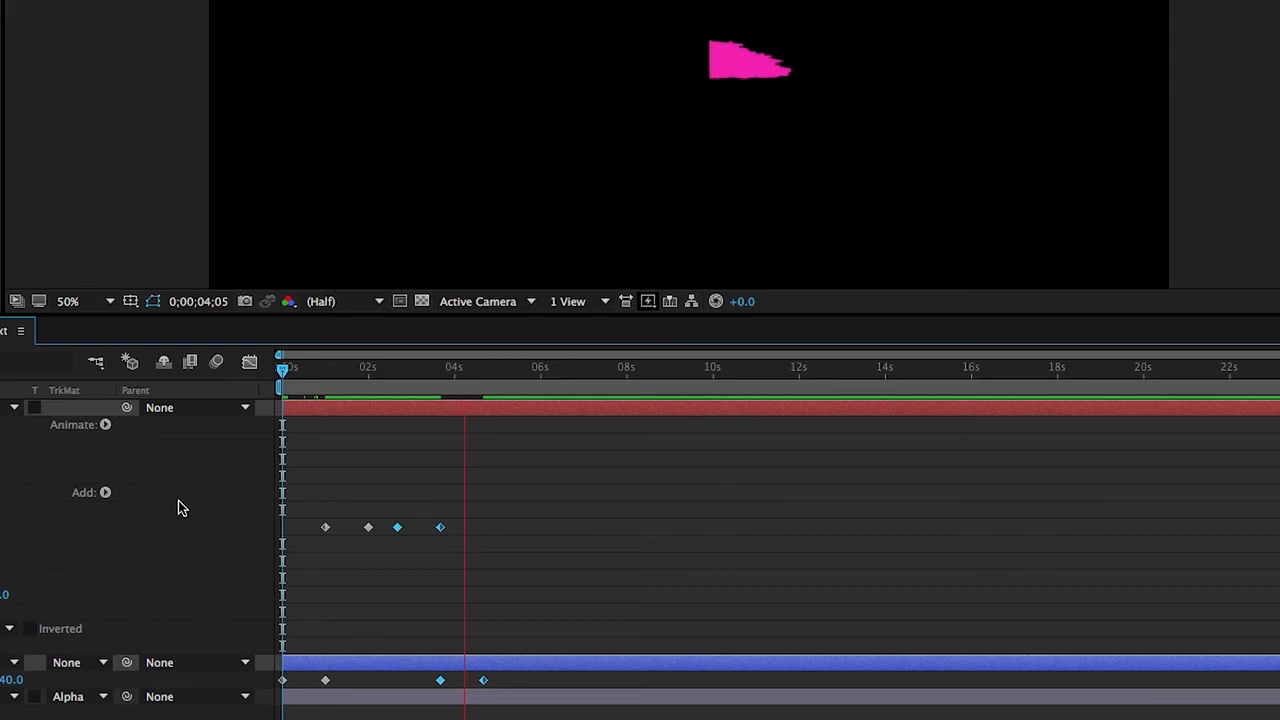
- Shift the exit keyframes of both layers later, starting at about 6 seconds, and preview the longer hold from the start
{"action": "left_click_drag", "start_coordinate": [318, 320], "coordinate": [586, 640]}
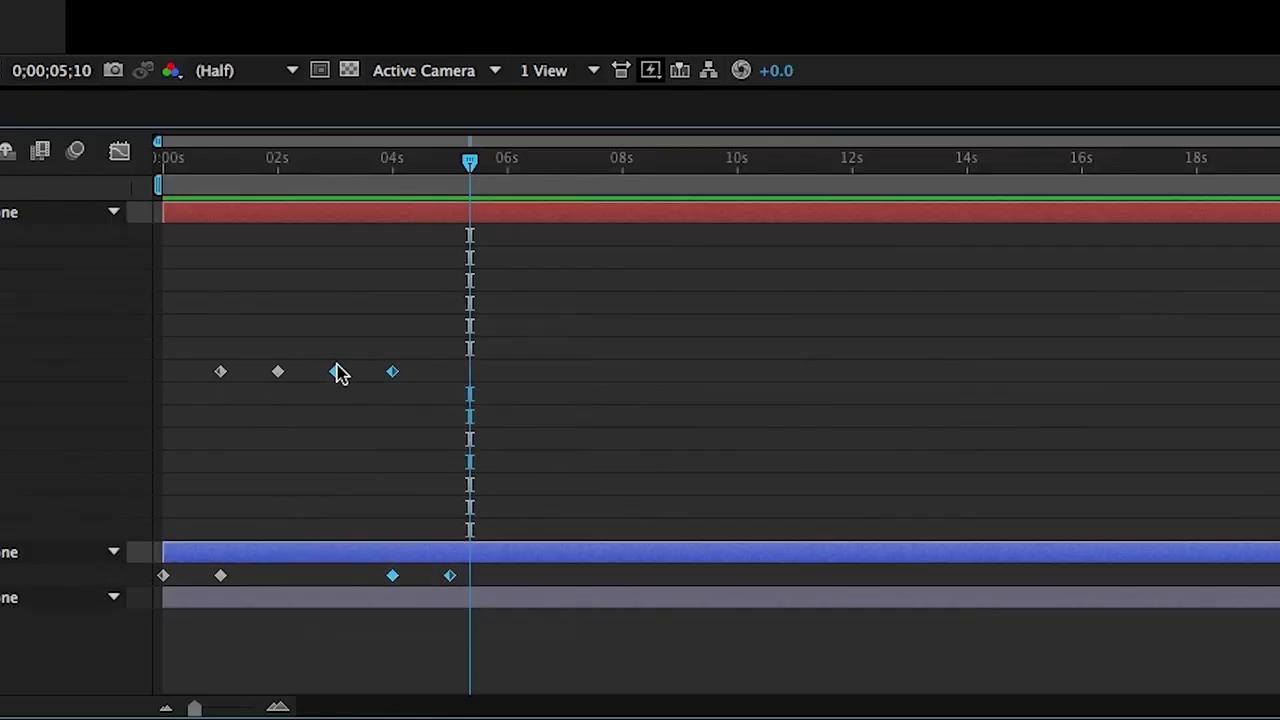
{"action": "left_click_drag", "start_coordinate": [334, 371], "coordinate": [580, 356]}
{"action": "left_click_drag", "start_coordinate": [205, 190], "coordinate": [160, 190]}
{"action": "key", "text": "space"}
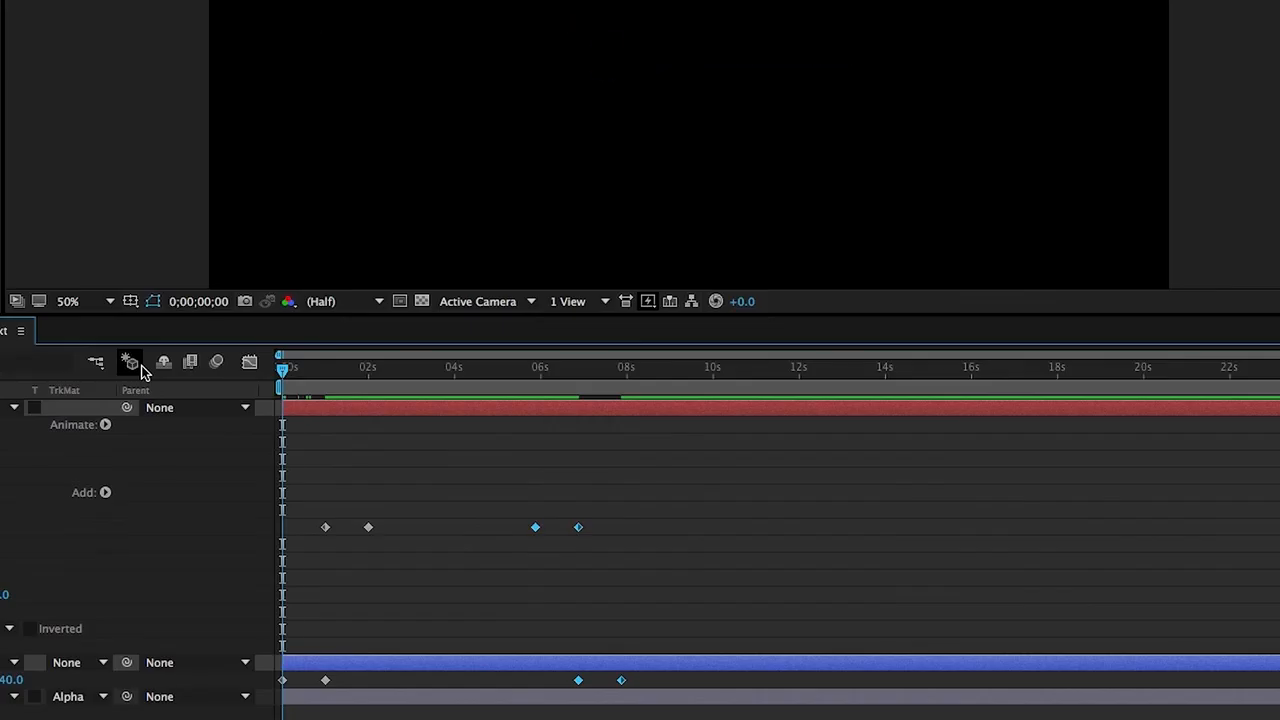